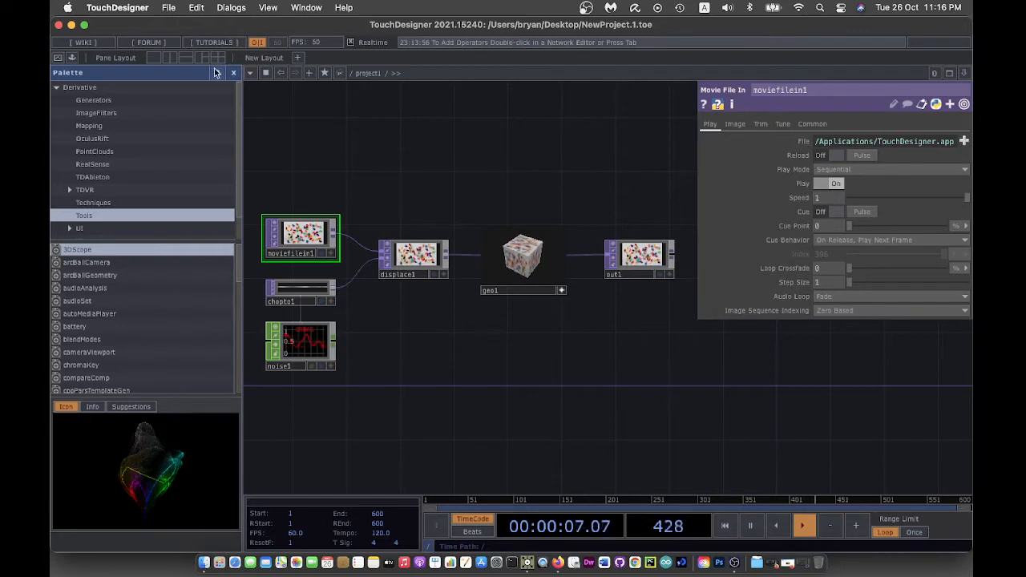
Step: Close the Palette and delete all default operators in the project network except out1
left_click(233, 73)
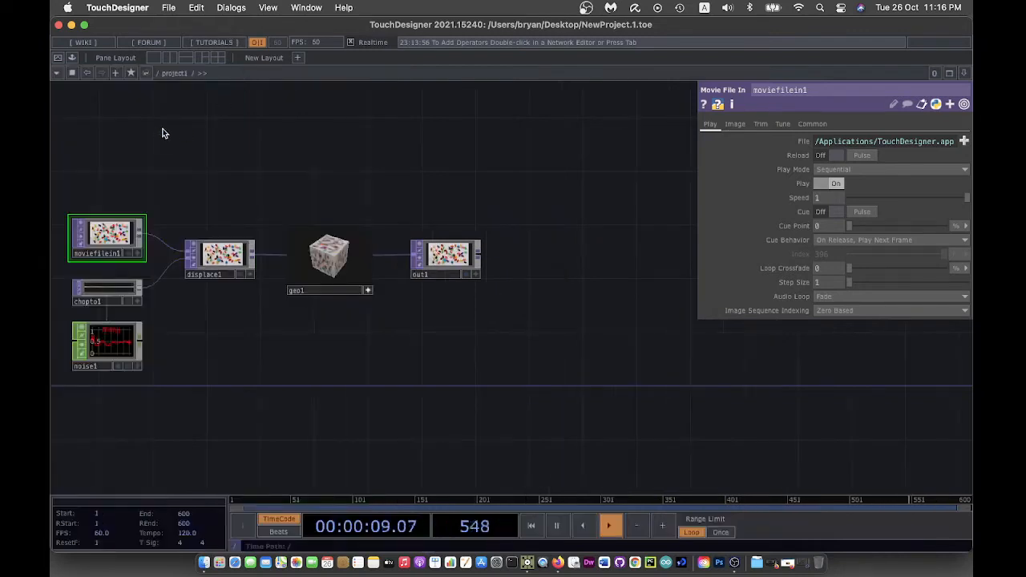
left_click_drag(106, 157, 365, 359)
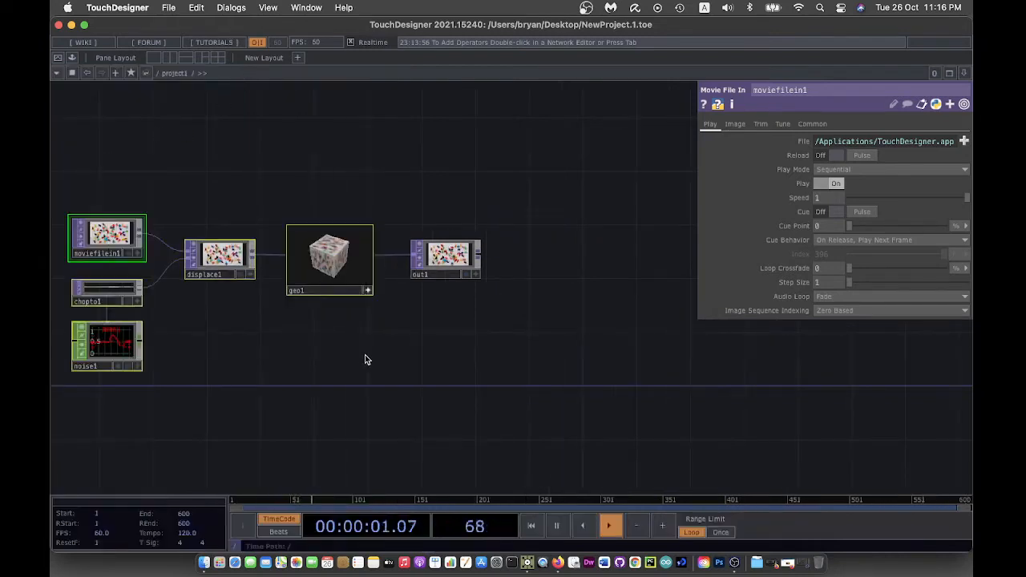
key("Delete")
left_click_drag(238, 211, 317, 164)
Step: Create a project folder named PlayTime002 on the Desktop, with the project file renamed to match, and return to the network
left_click(169, 7)
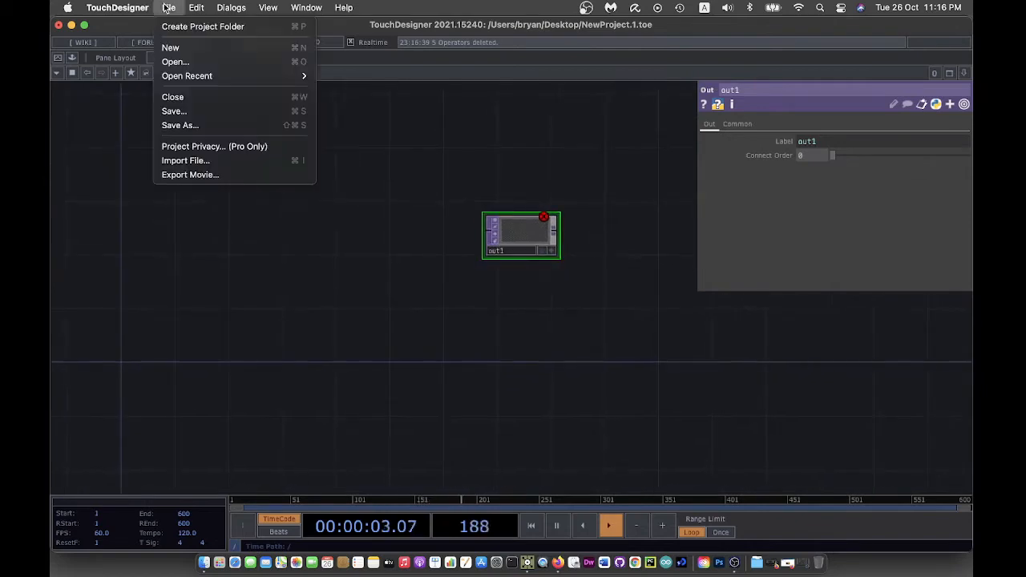
left_click(189, 25)
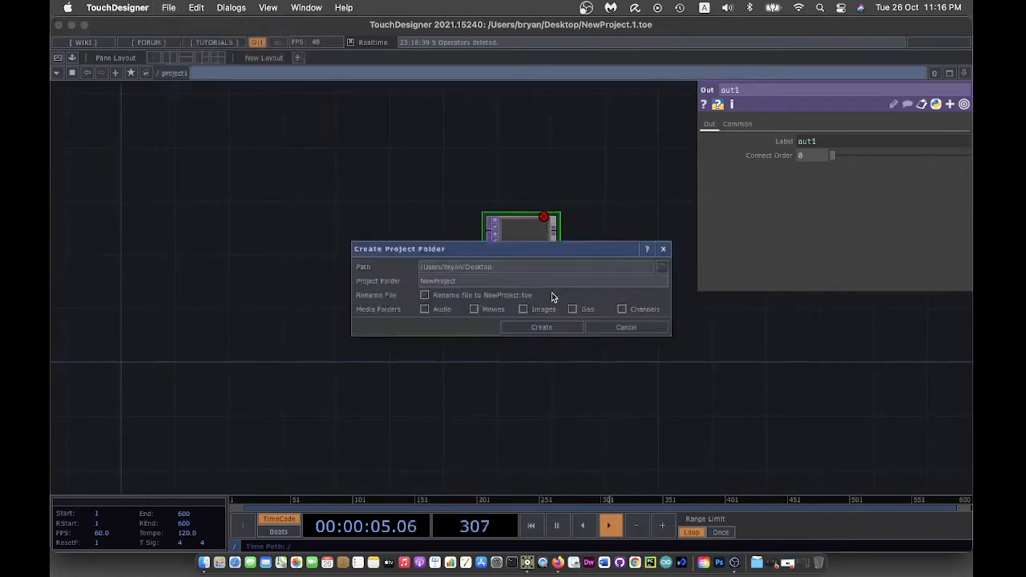
left_click_drag(456, 281, 418, 280)
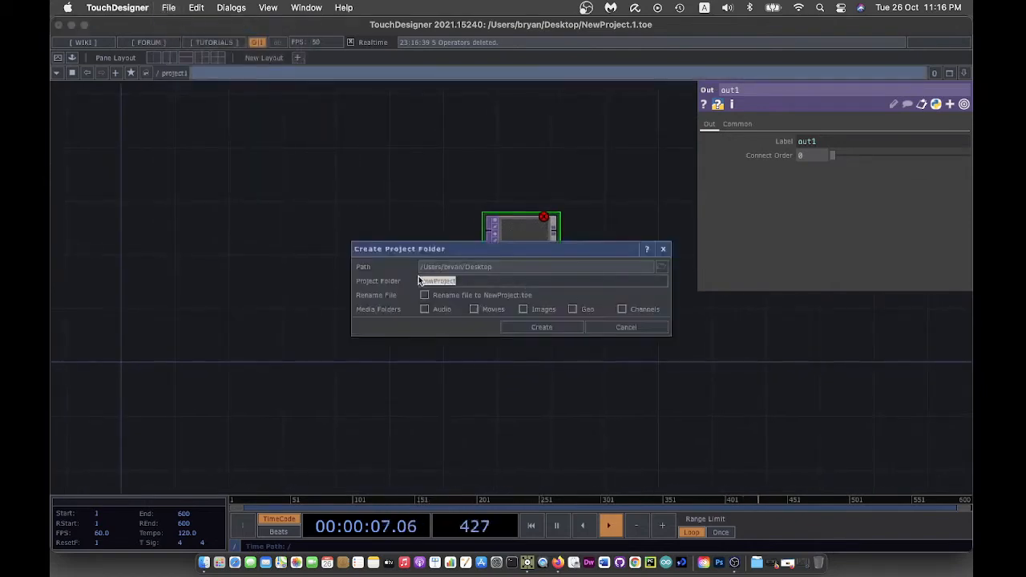
key("BackSpace")
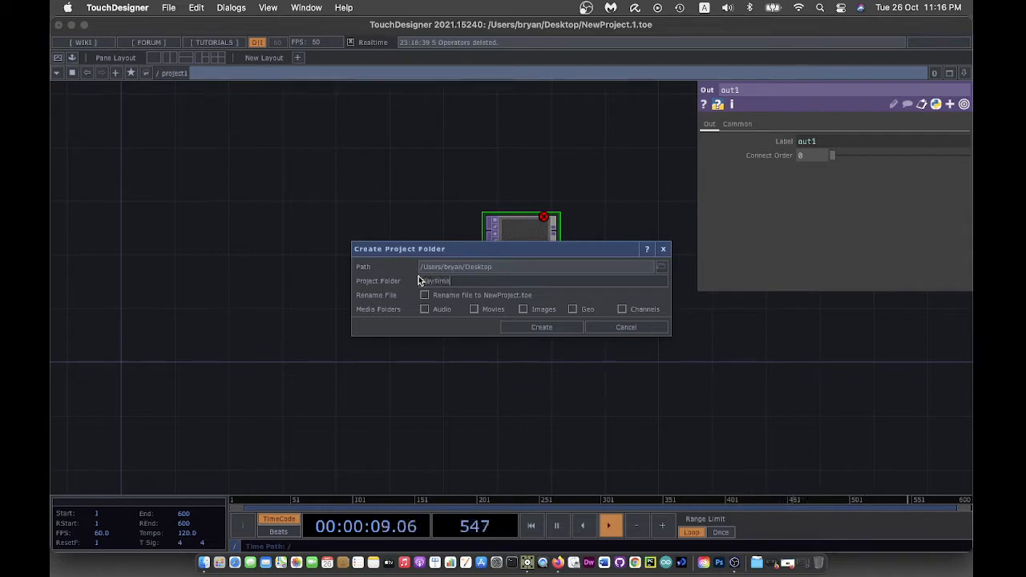
type("PlayTime002")
left_click(425, 295)
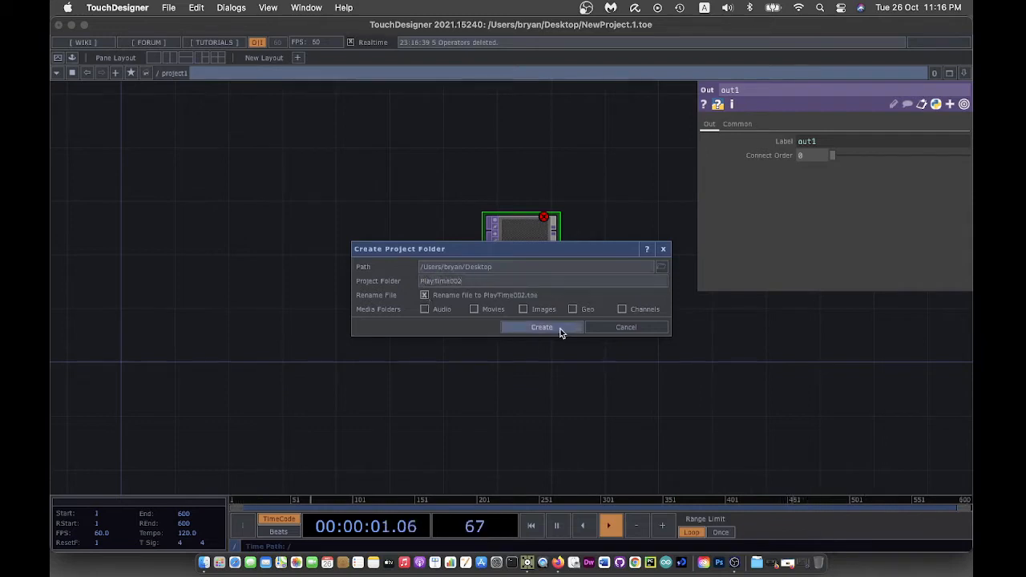
left_click(556, 328)
left_click(731, 346)
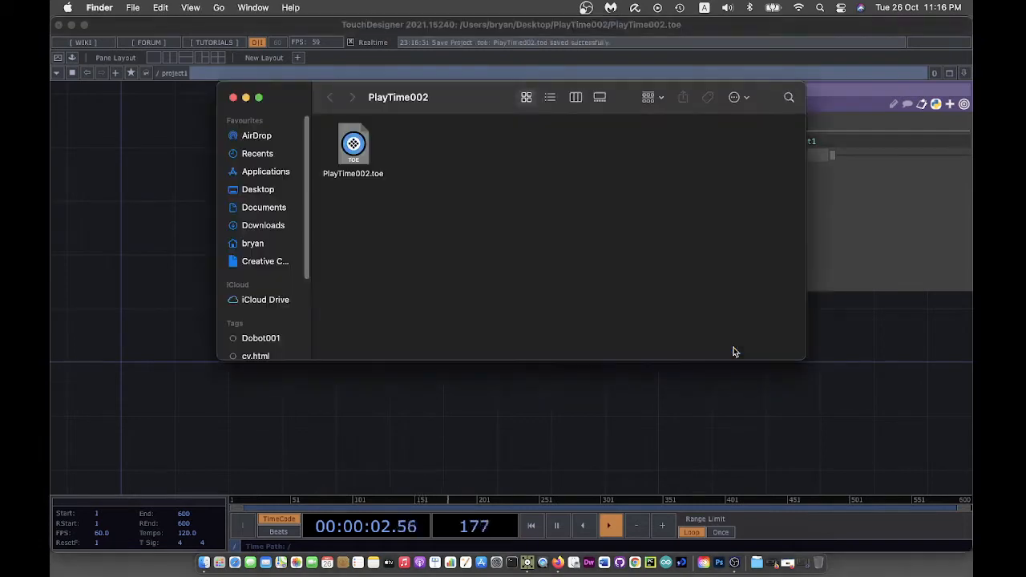
left_click(611, 440)
Step: Add a Video Device In TOP to the network, well ahead of out1
left_click_drag(316, 170, 341, 195)
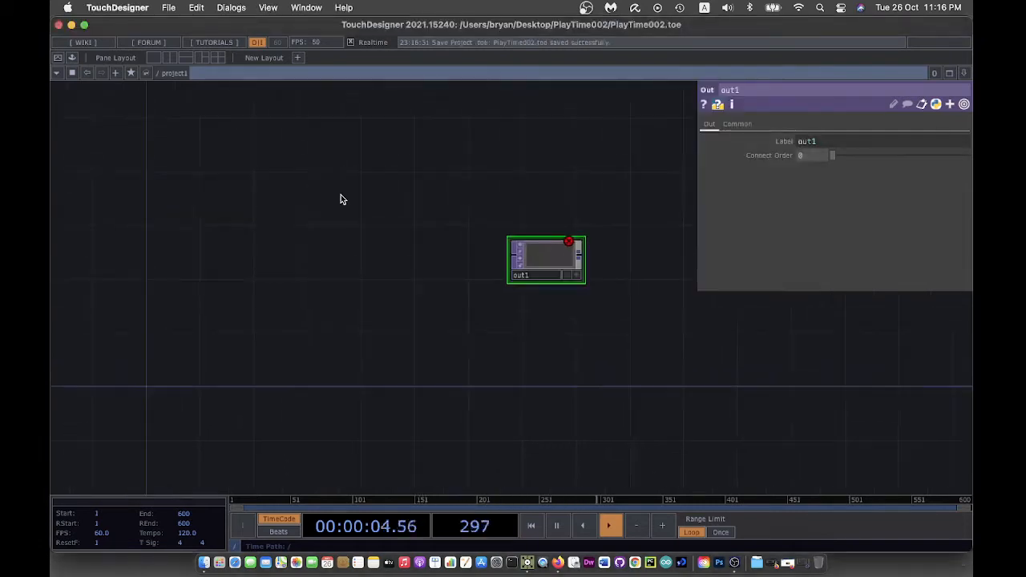
key("Tab")
left_click(470, 243)
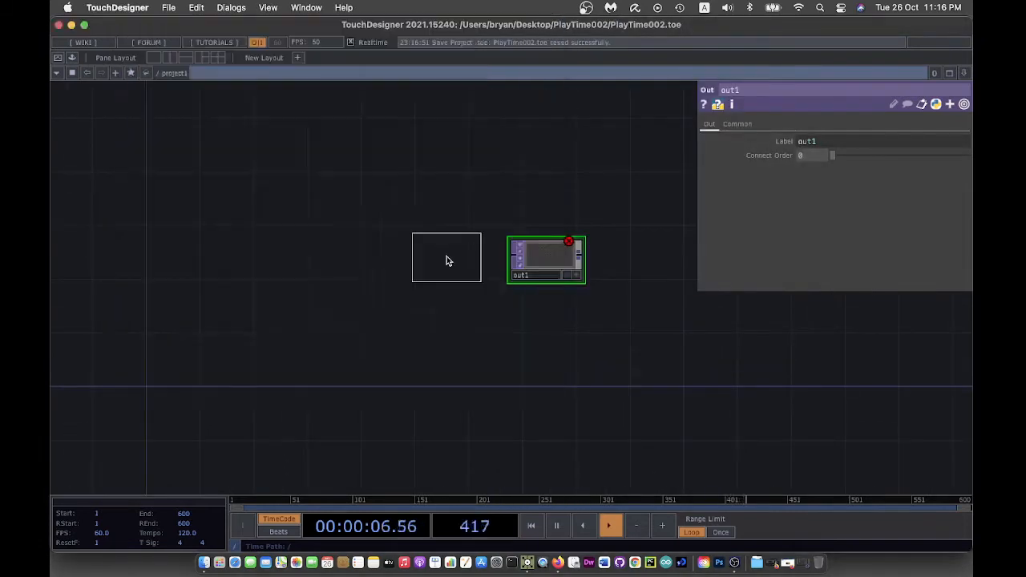
left_click(184, 194)
scroll(259, 252, "left", 3)
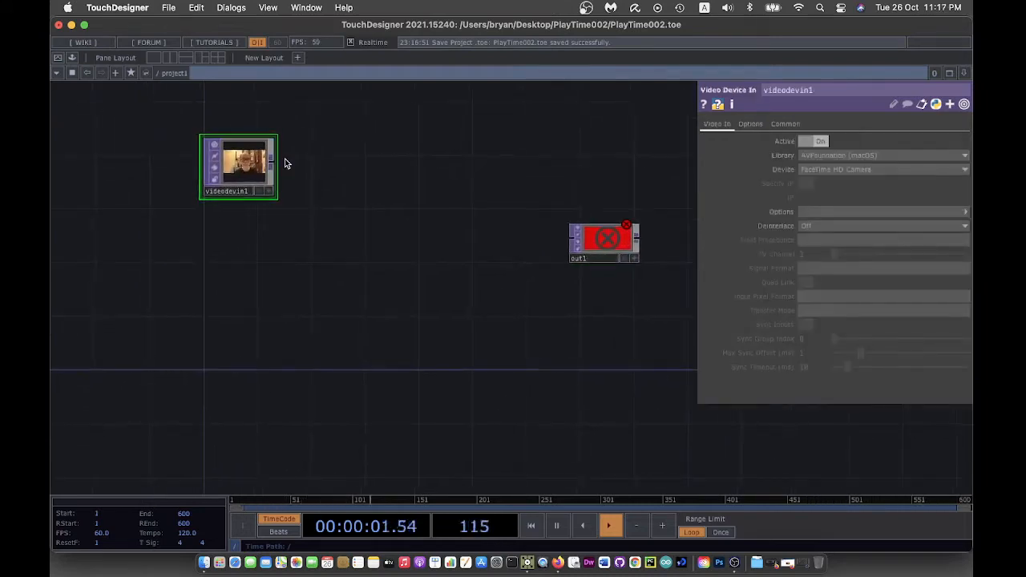
Step: Add a Flip TOP below videodevin1, fed by its output, and turn on Flip X
right_click(272, 163)
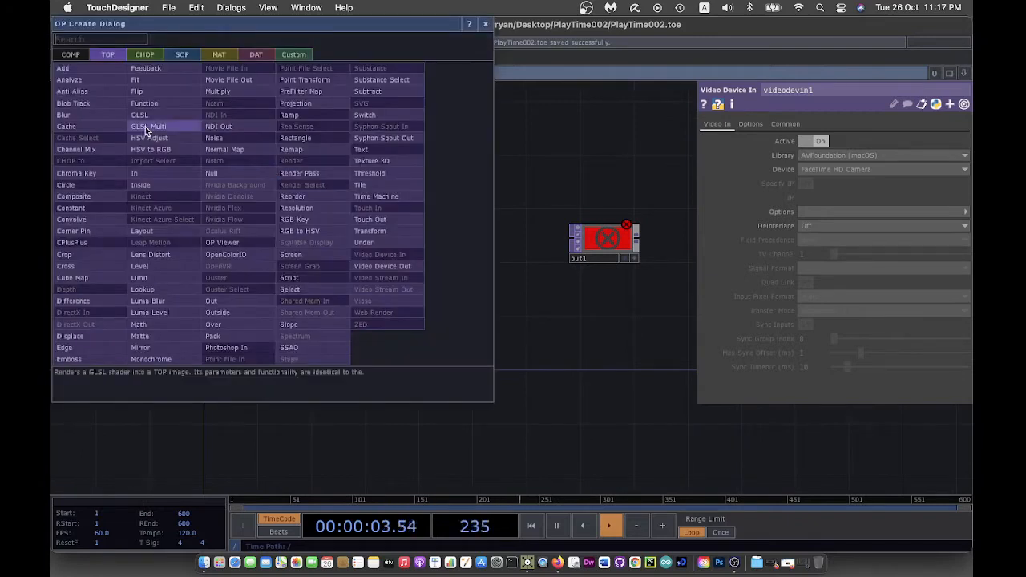
left_click(137, 92)
left_click(239, 255)
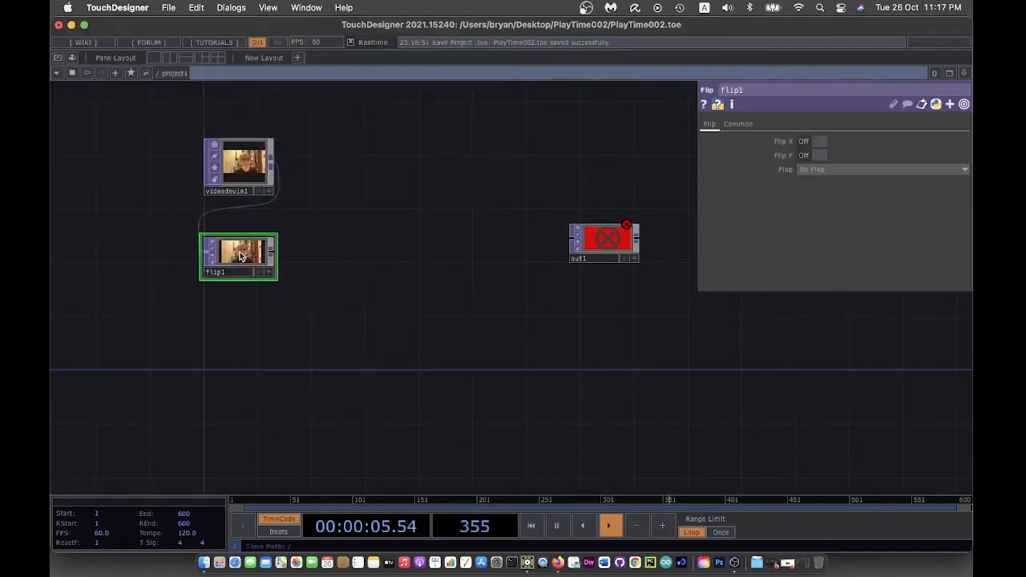
left_click(804, 143)
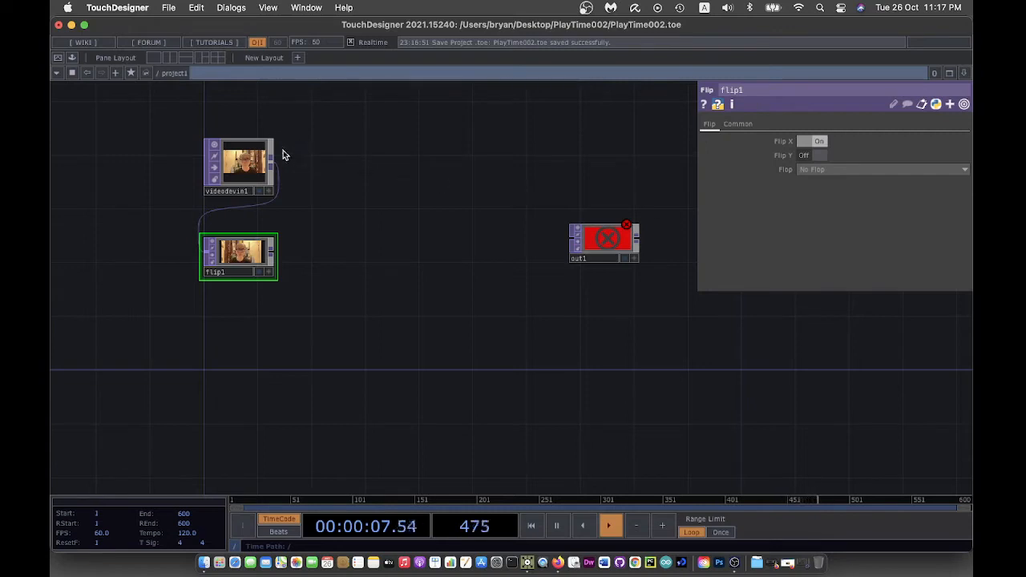
Step: Add a Crop TOP below flip1, fed by its output
scroll(362, 297, "down", 3)
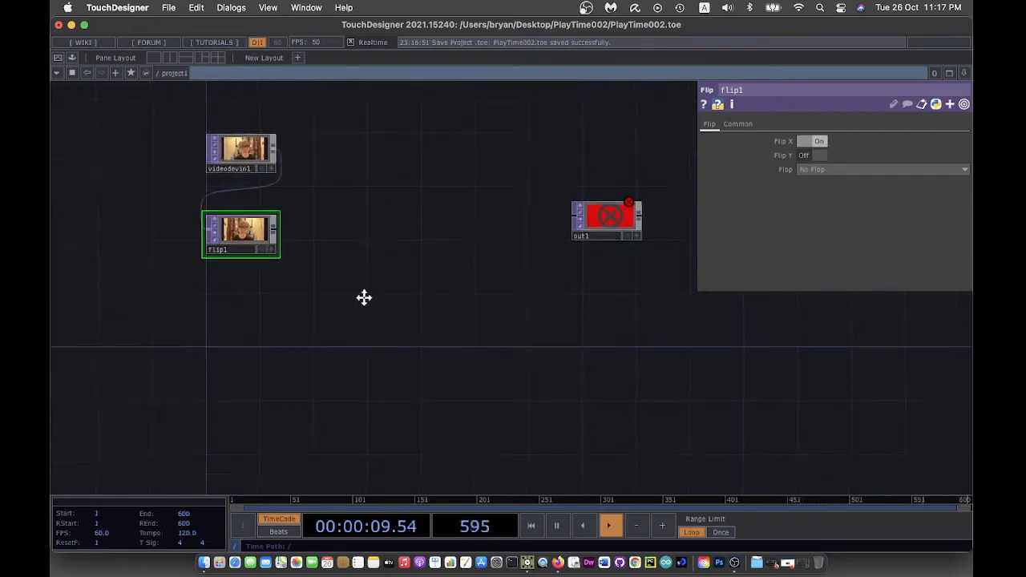
scroll(390, 251, "up", 3)
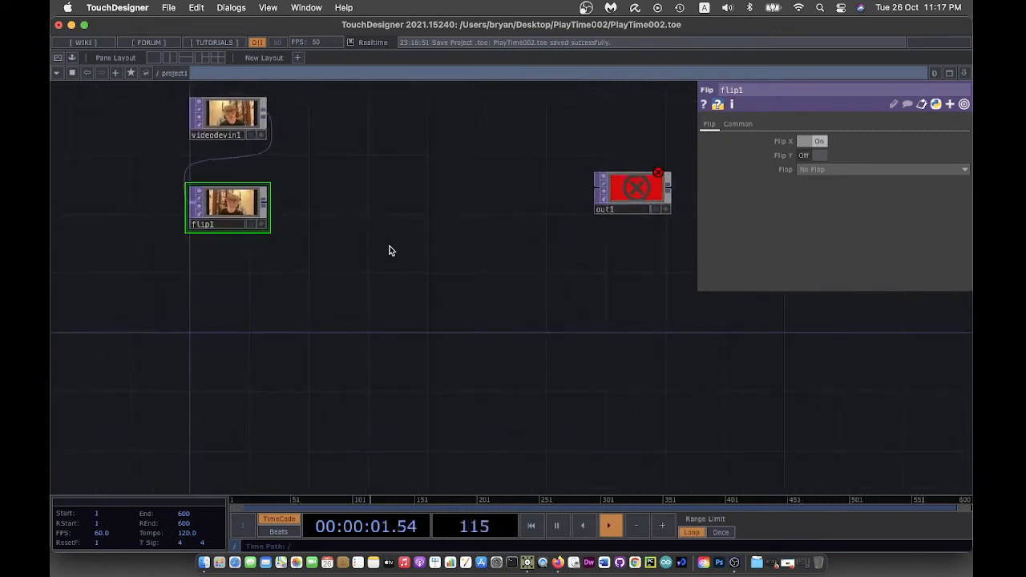
scroll(402, 250, "up", 3)
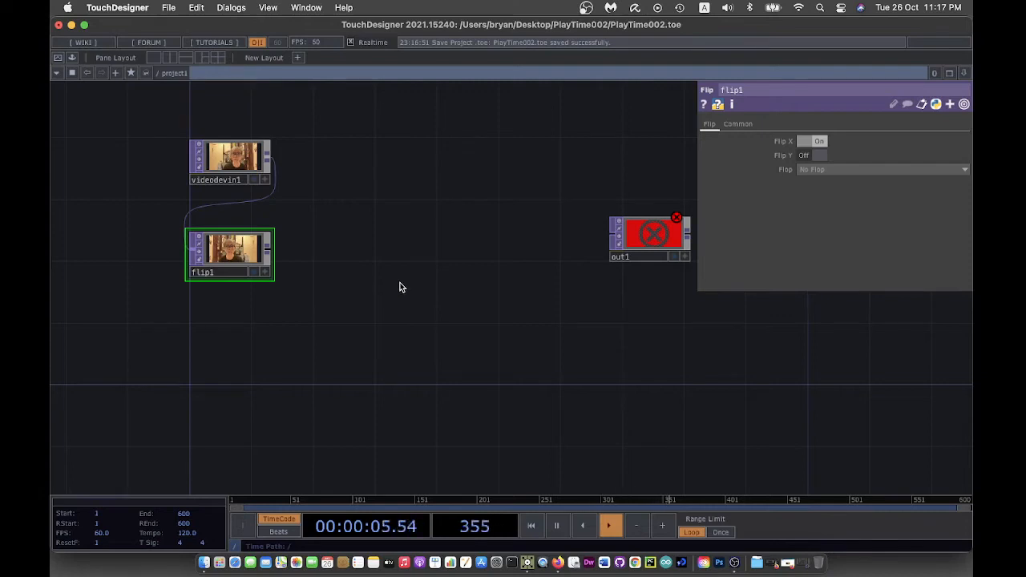
left_click_drag(371, 347, 369, 323)
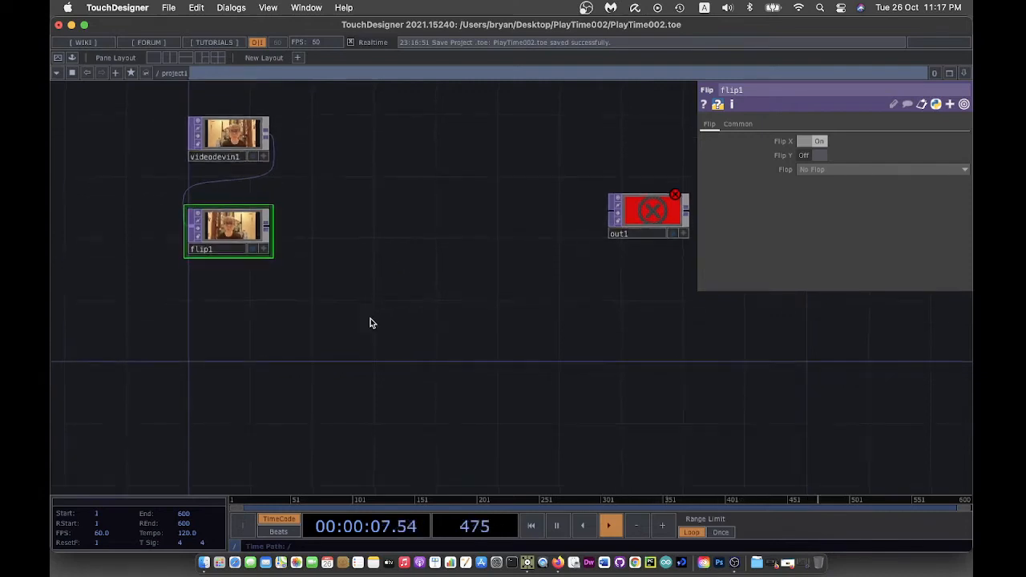
right_click(268, 227)
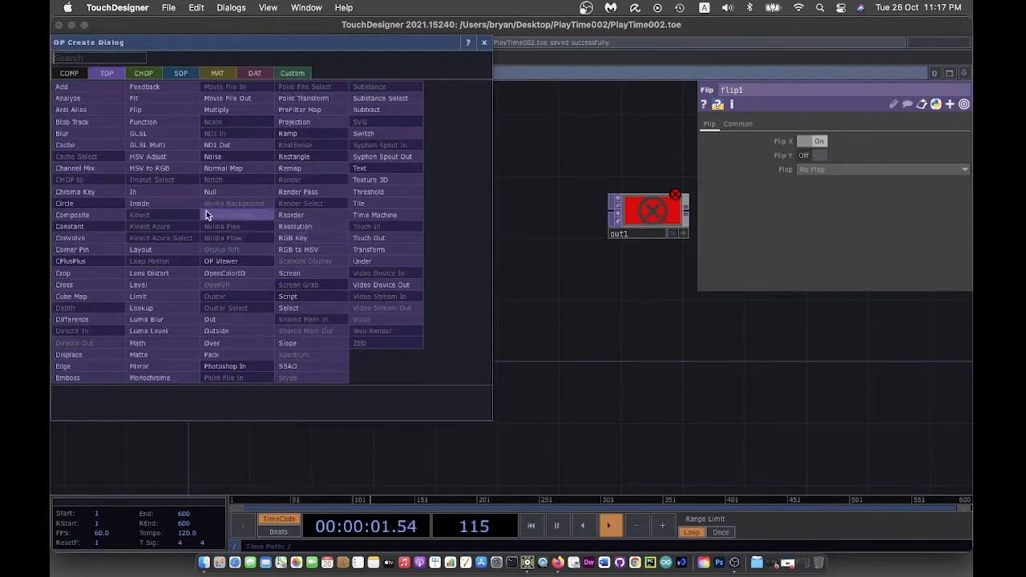
left_click(76, 273)
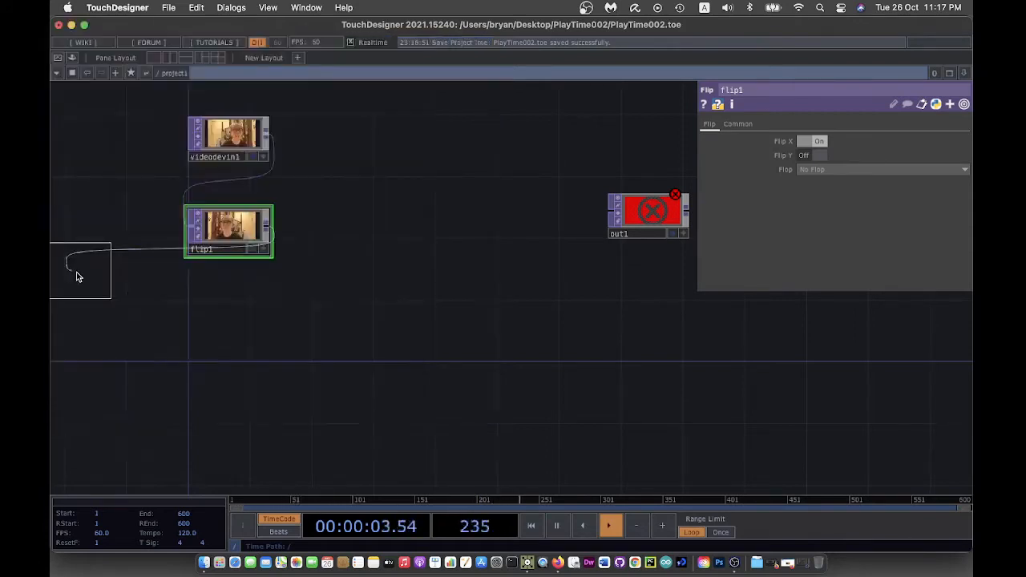
left_click(228, 324)
middle_click_drag(390, 339, 406, 312)
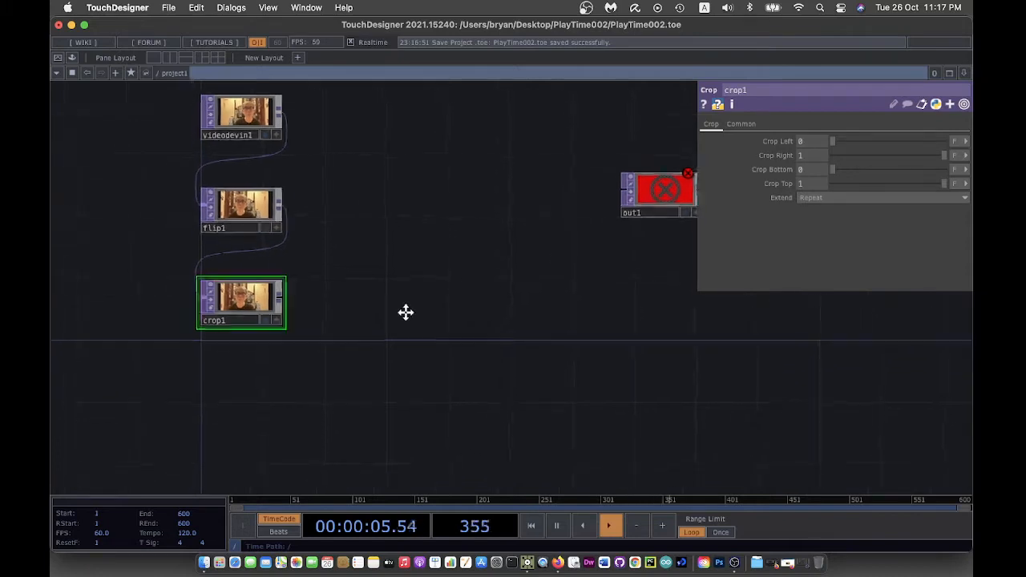
Step: Move flip1 and crop1 up to stack them more closely beneath videodevin1
left_click_drag(255, 208, 255, 175)
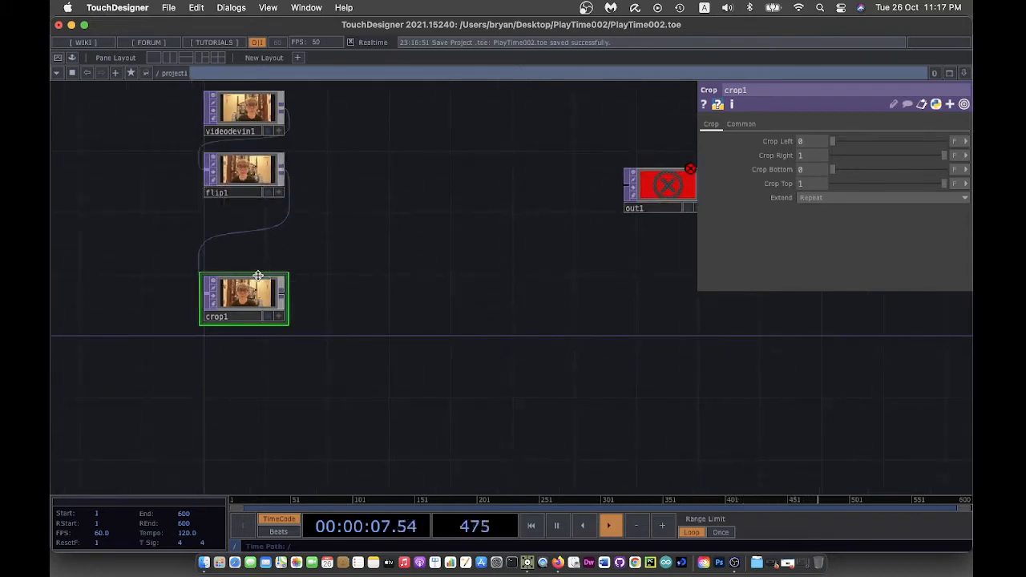
left_click_drag(258, 276, 258, 230)
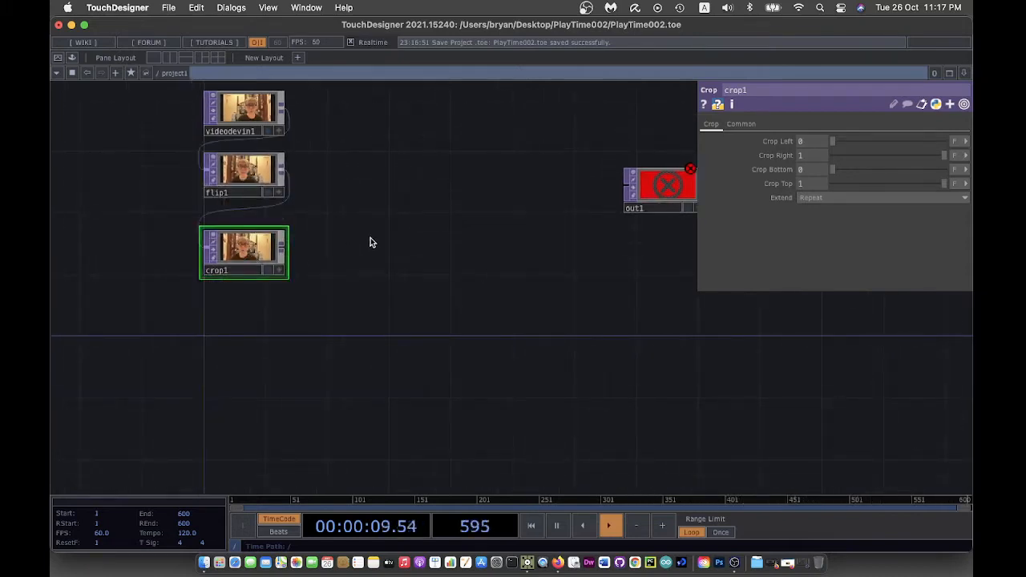
middle_click_drag(370, 242, 362, 267)
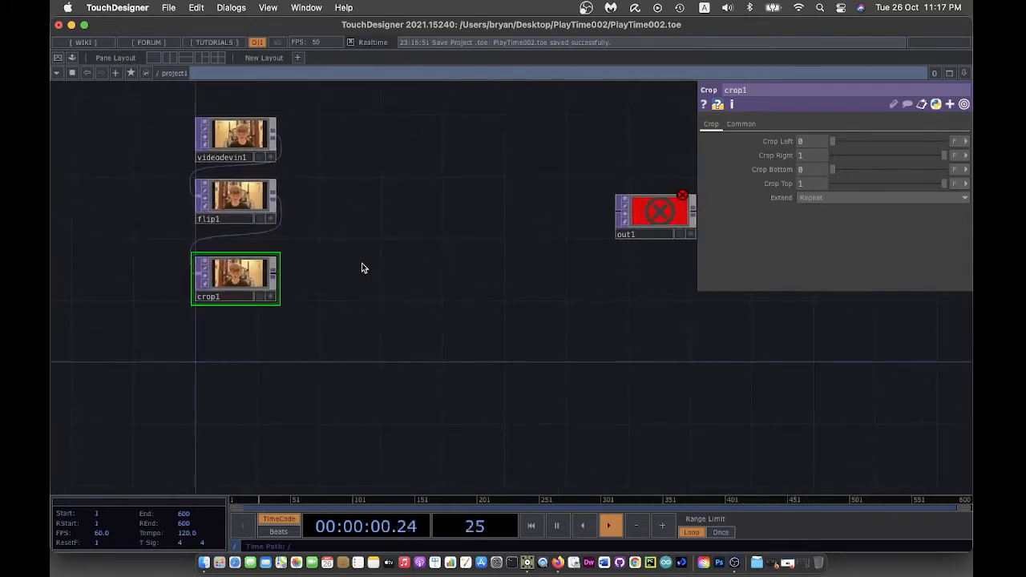
Step: Set both Crop Left and Crop Right of crop1 to 0.5 and fit its node tile to the narrow image
left_click(241, 199)
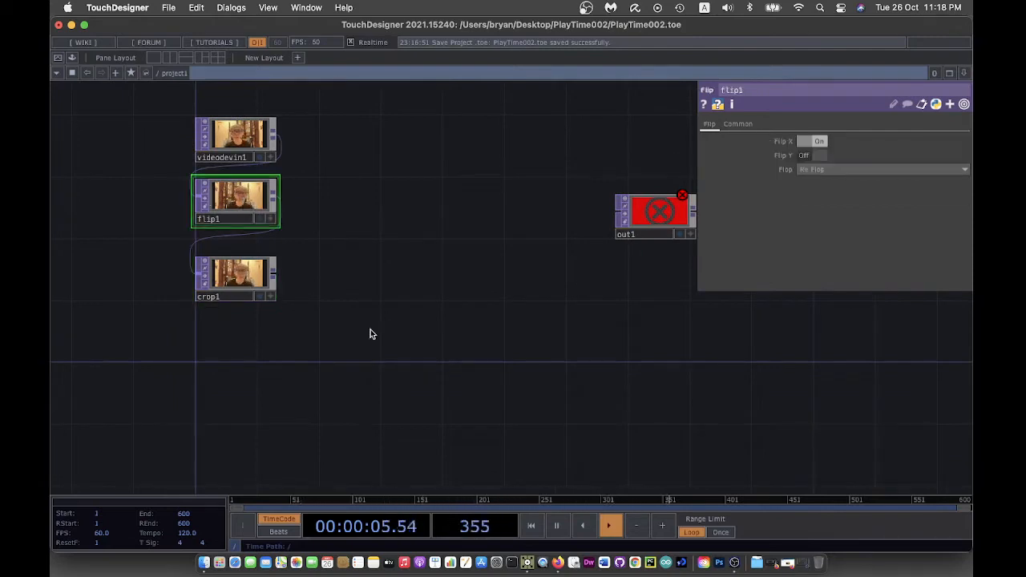
left_click(233, 270)
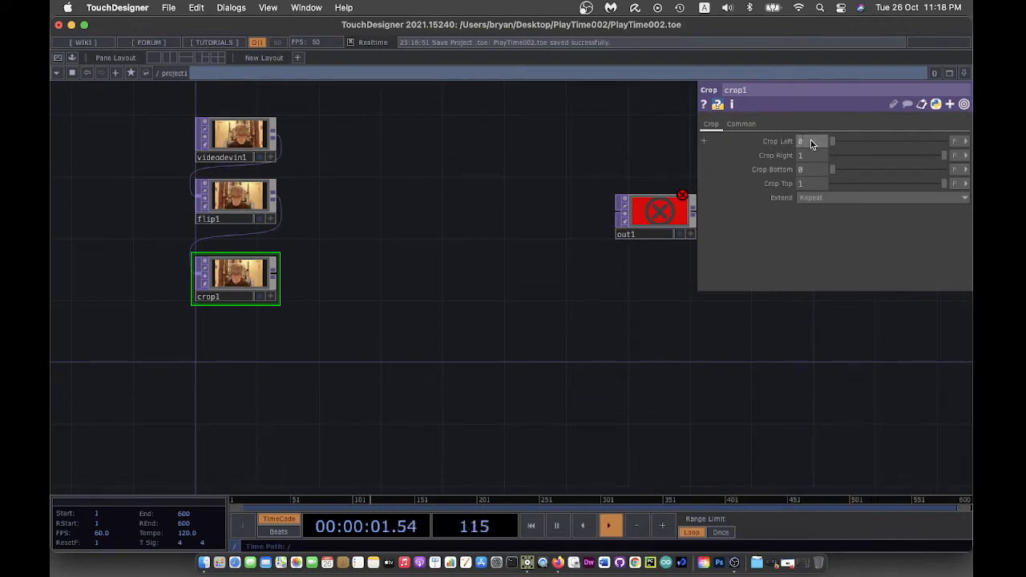
type("0.5")
key("Return")
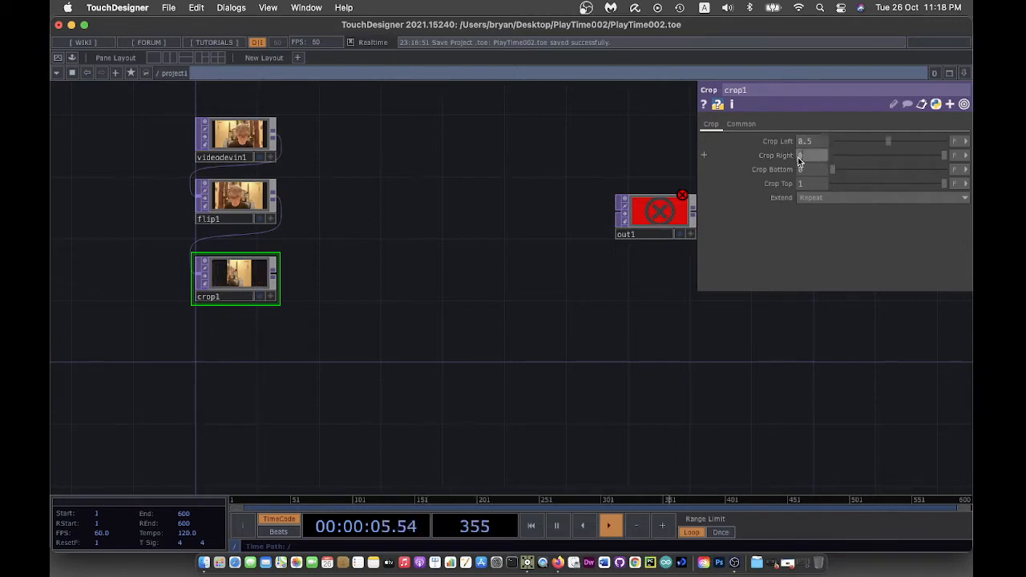
type("0.5")
key("Return")
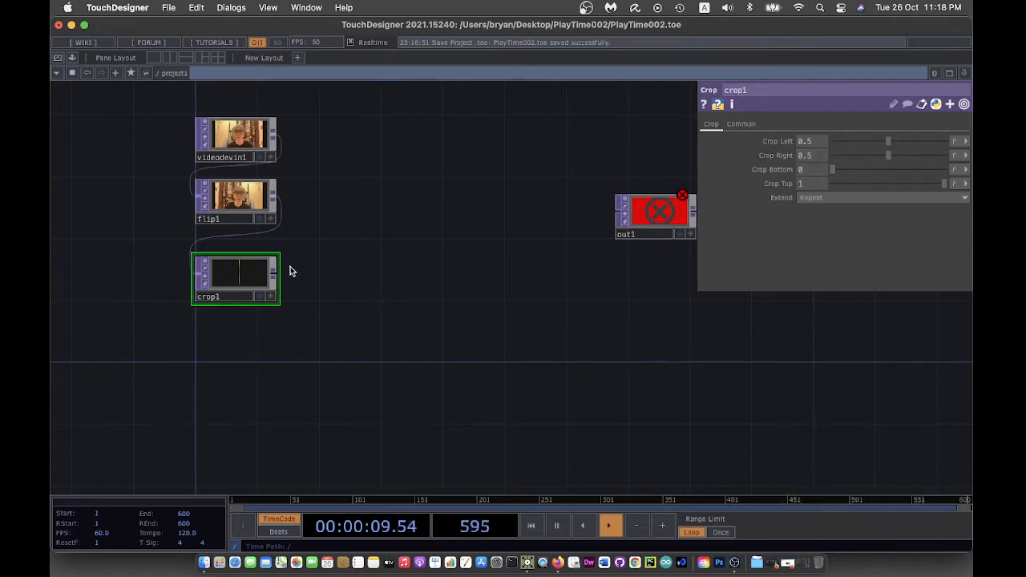
left_click_drag(278, 254, 275, 254)
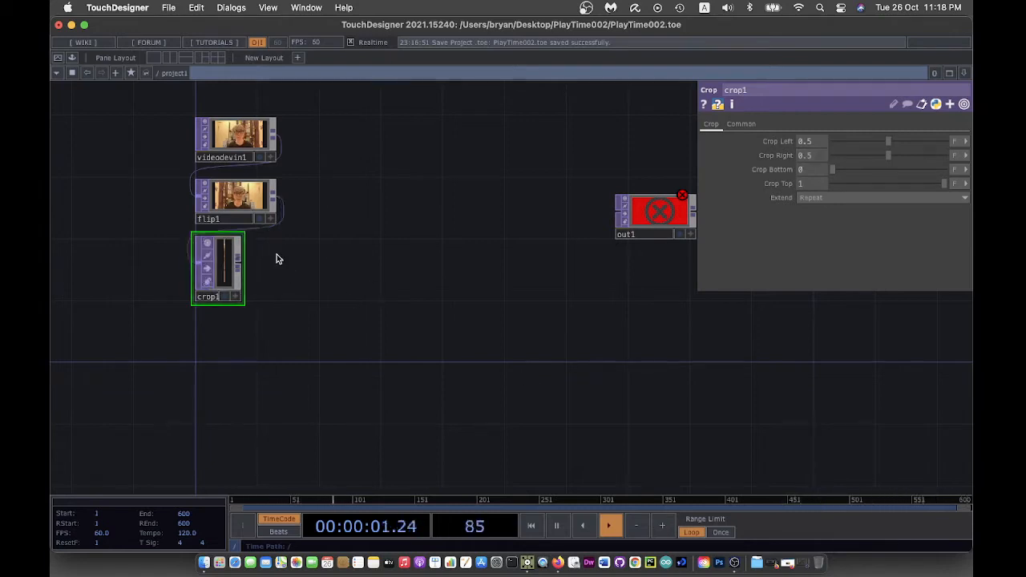
Step: Inspect the operator information of crop1 for its image size
right_click(225, 275)
left_click(446, 293)
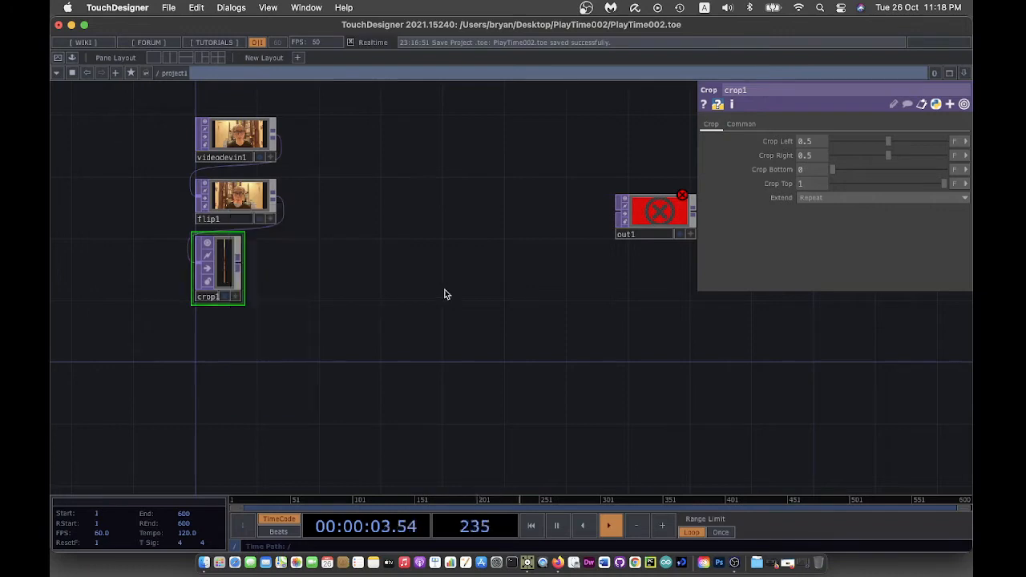
middle_click(222, 274)
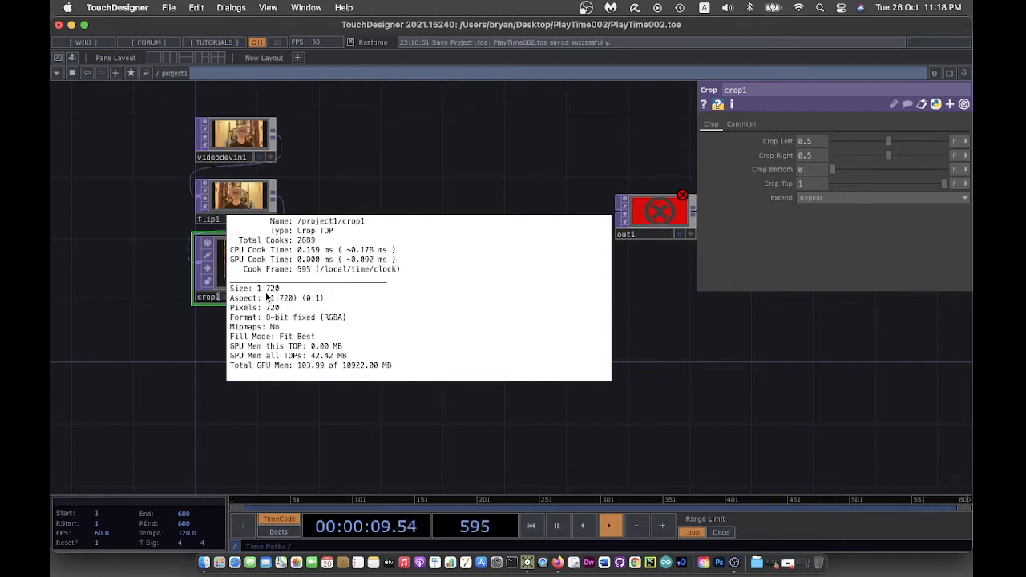
left_click(418, 153)
Step: Move crop1 slightly down and add a Corner Pin TOP below it, fed by its output
left_click_drag(218, 260, 216, 275)
left_click_drag(372, 338, 378, 329)
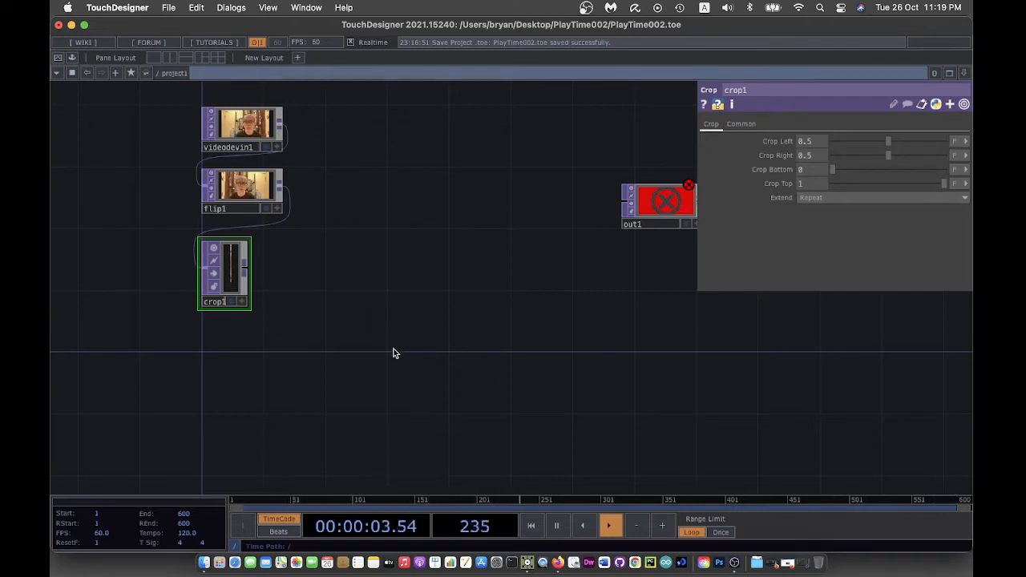
left_click(247, 270)
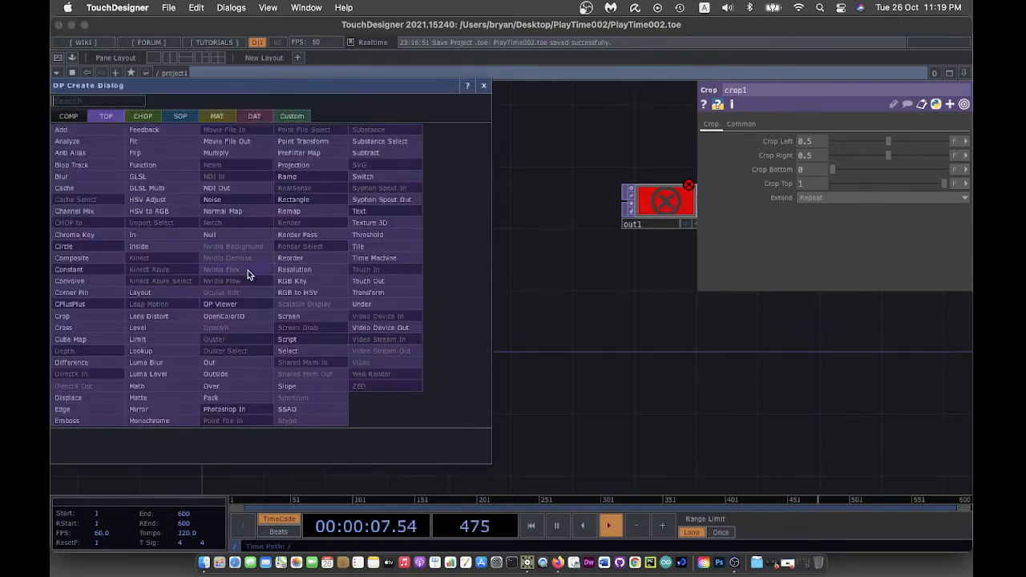
left_click(108, 293)
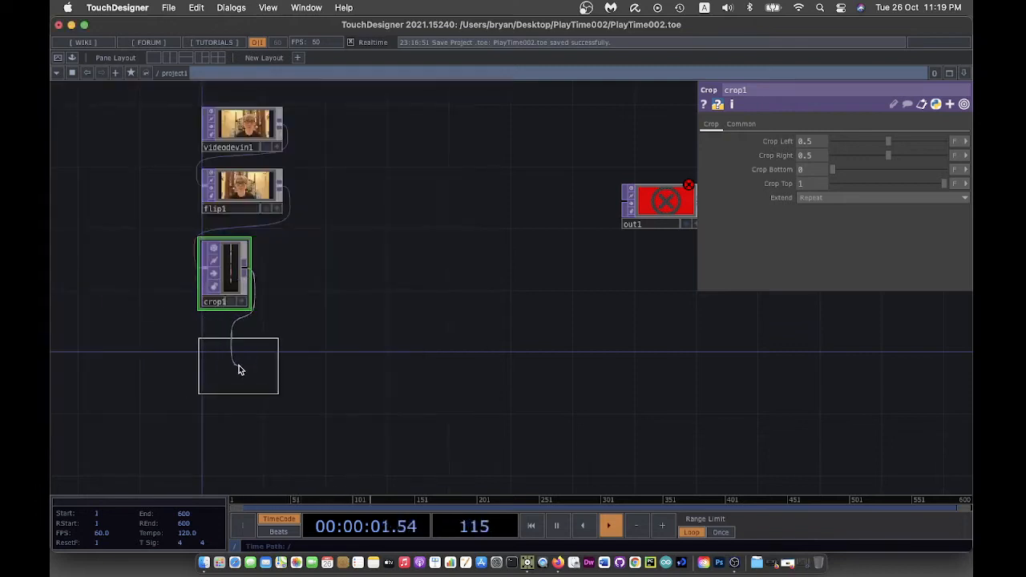
left_click(238, 369)
left_click_drag(436, 399, 465, 354)
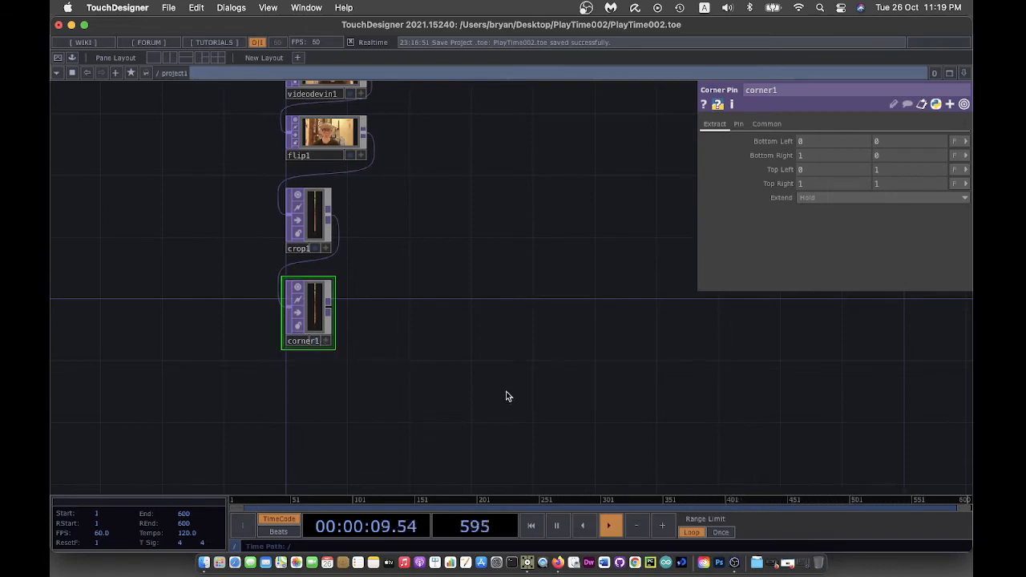
Step: Give corner1 a custom output resolution of 1280 x 720 and set its Output Aspect to Resolution
left_click_drag(517, 218, 475, 279)
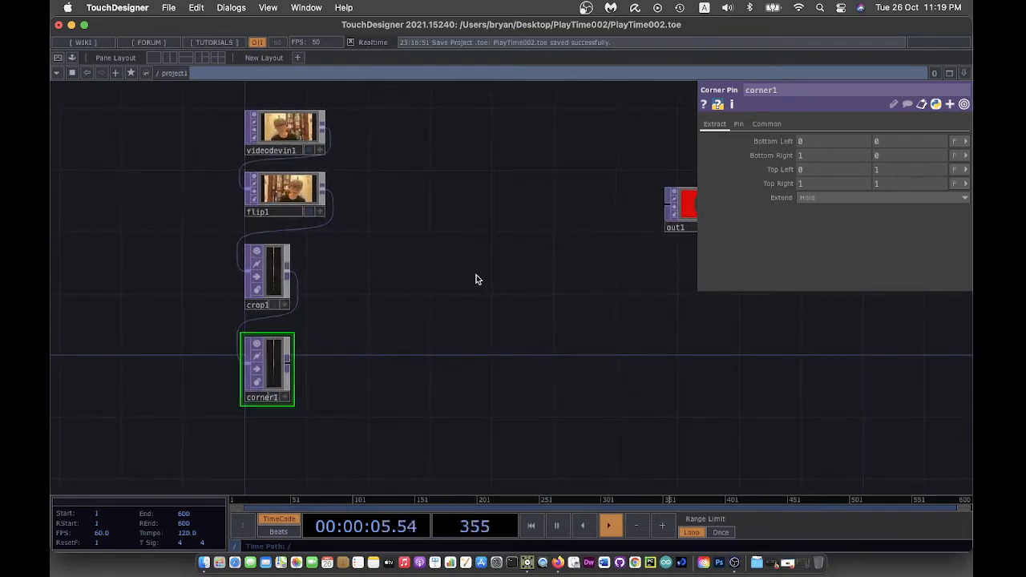
left_click(760, 127)
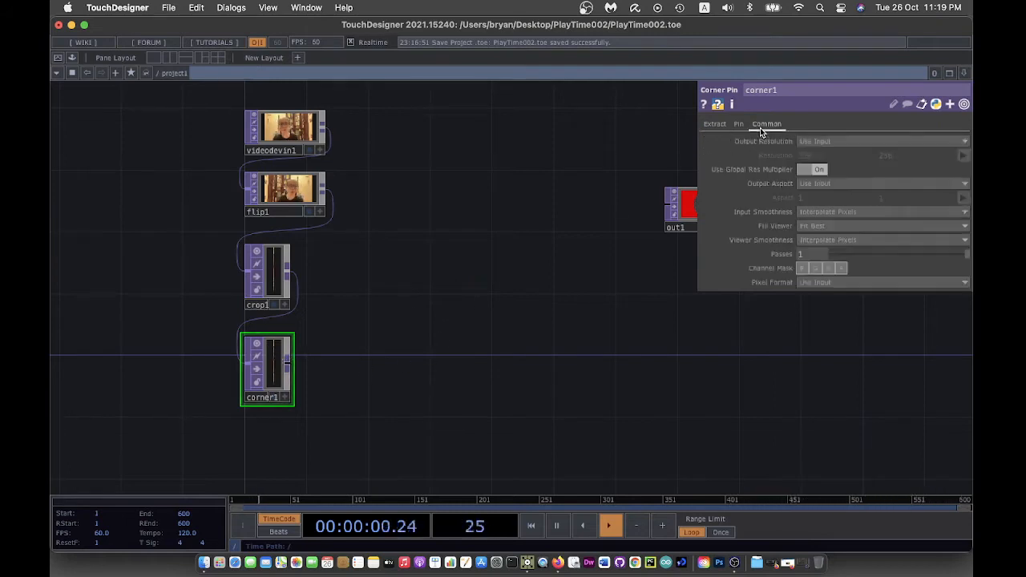
left_click(825, 143)
left_click(838, 260)
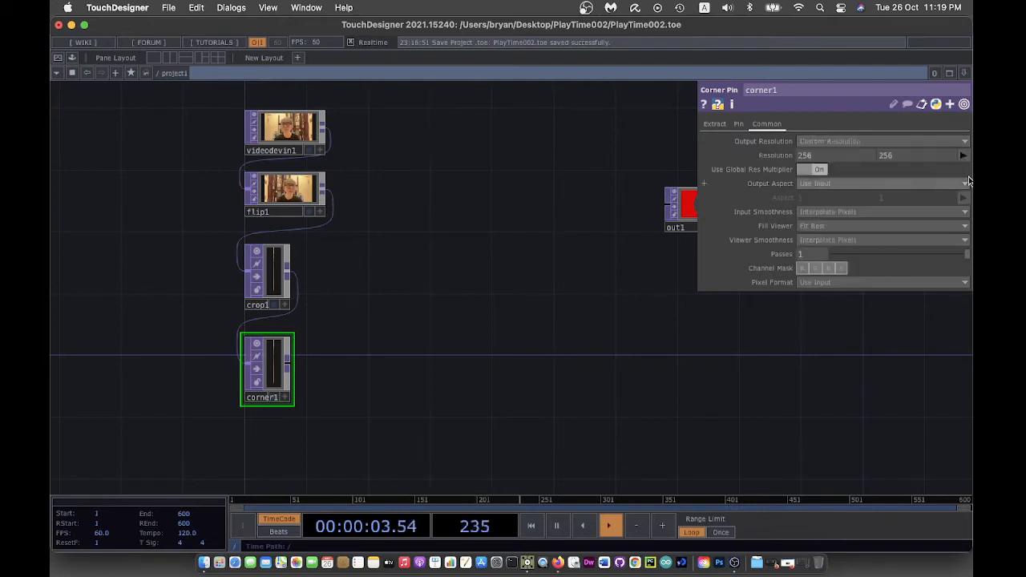
left_click(963, 156)
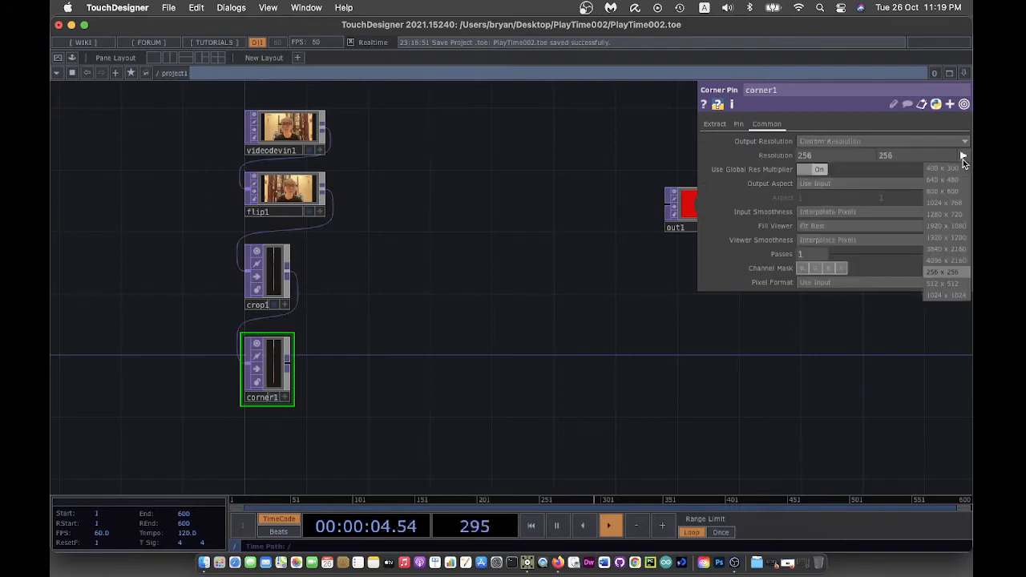
left_click(952, 217)
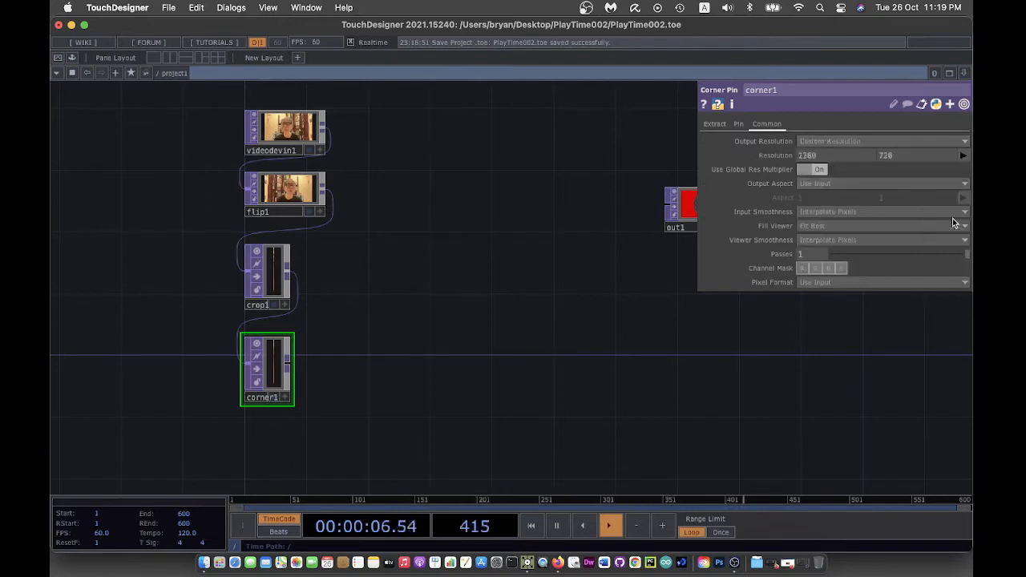
left_click(814, 185)
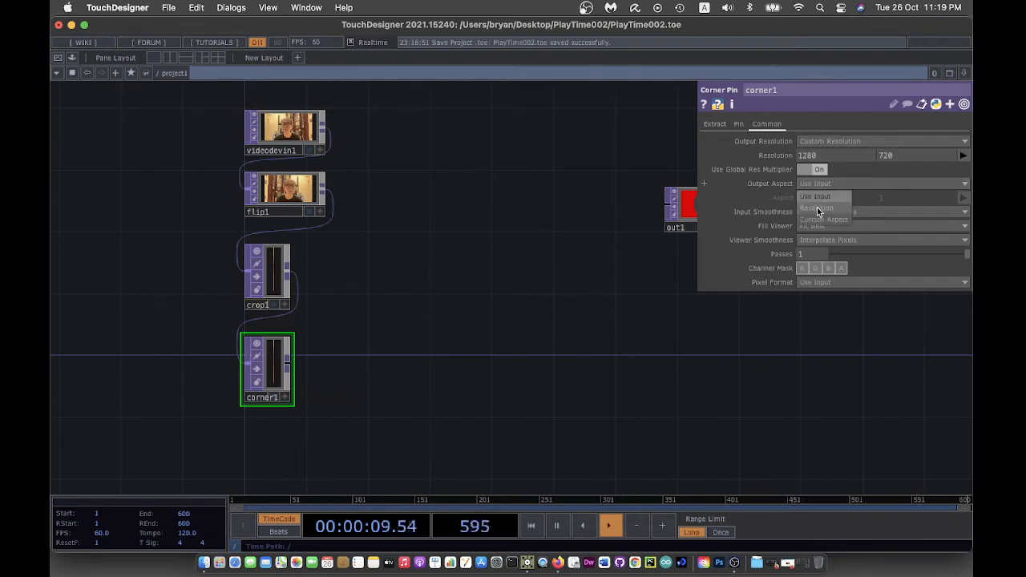
left_click(817, 209)
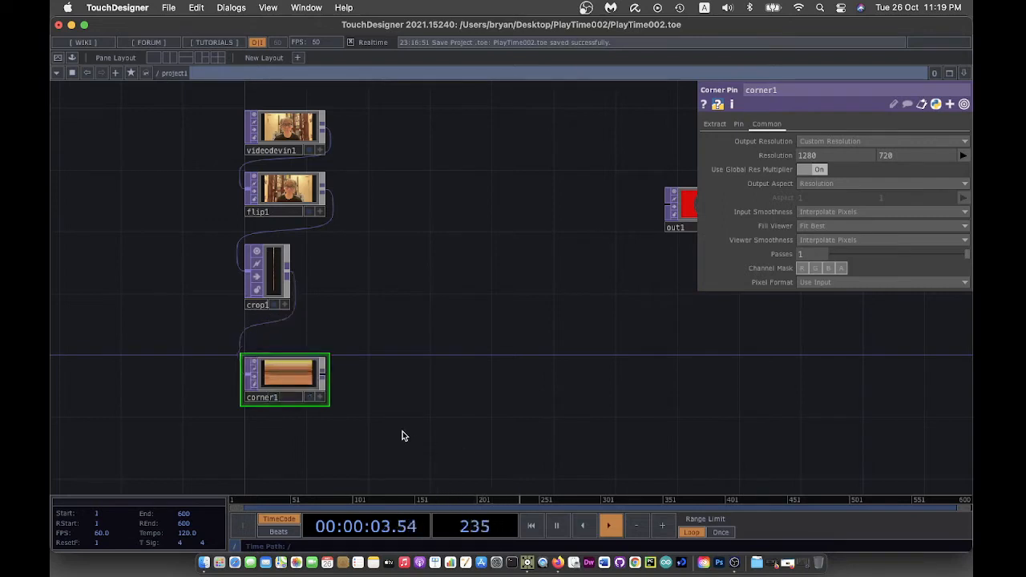
Step: Move corner1 up to sit closer beneath crop1
left_click_drag(402, 436, 406, 399)
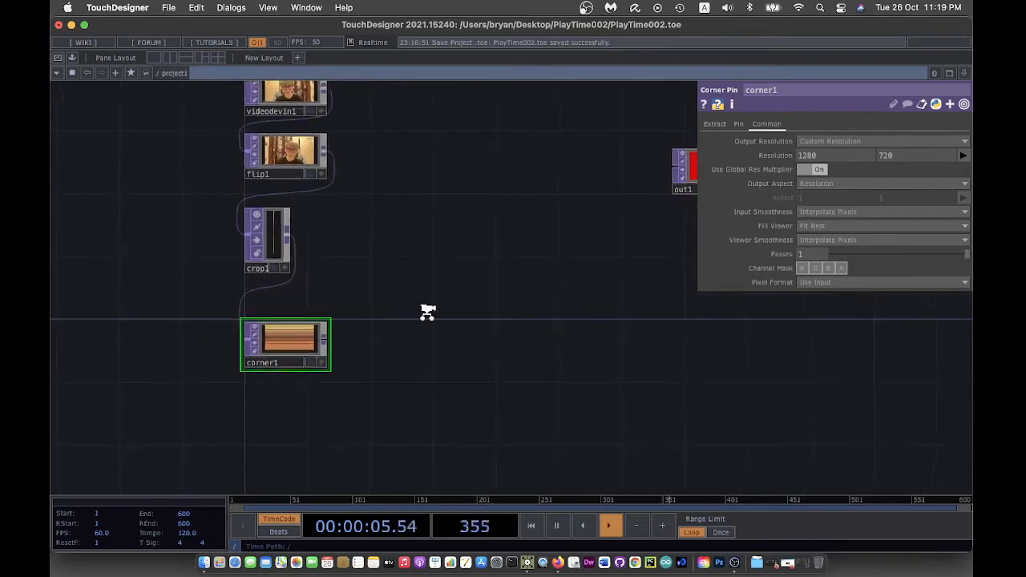
scroll(426, 310, "up", 5)
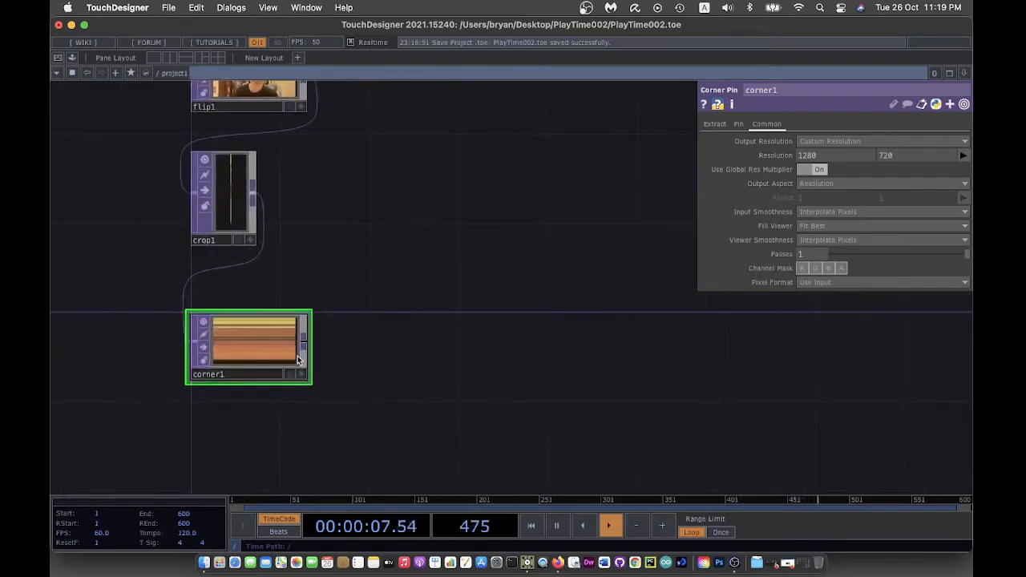
left_click_drag(263, 346, 263, 323)
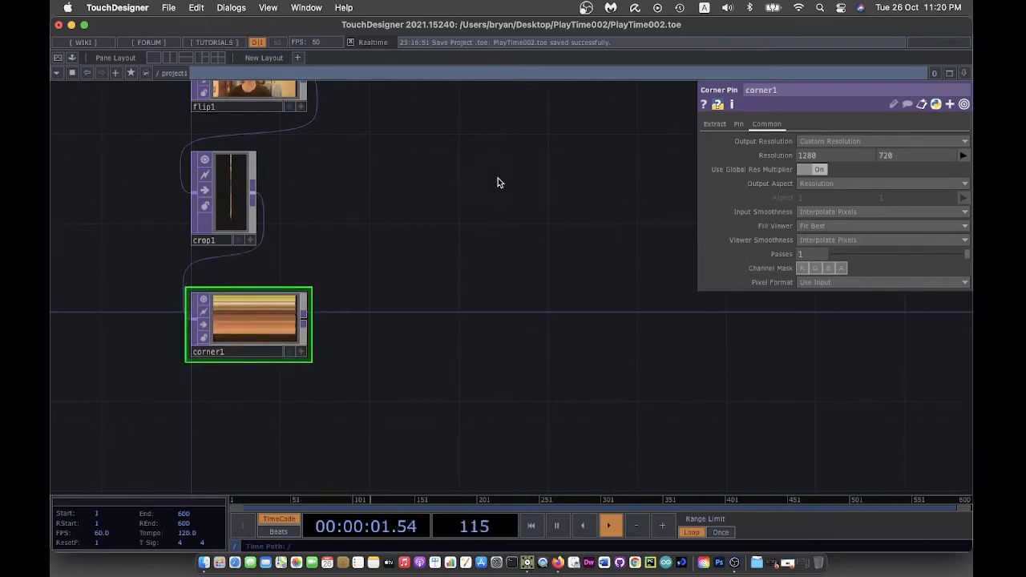
Step: Preview corner1's output in the network background and turn the preview off again
left_click_drag(499, 179, 472, 264)
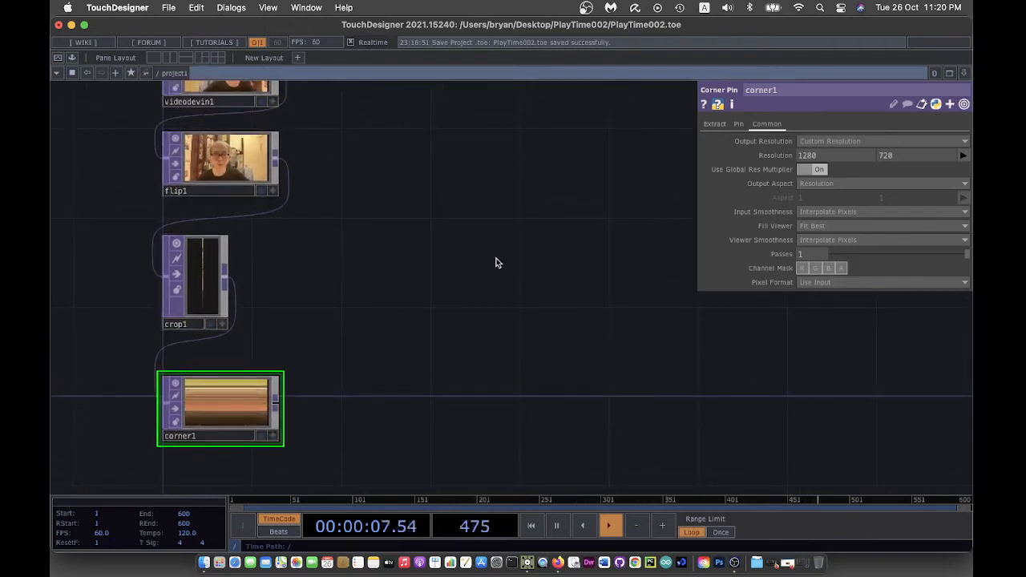
left_click(261, 436)
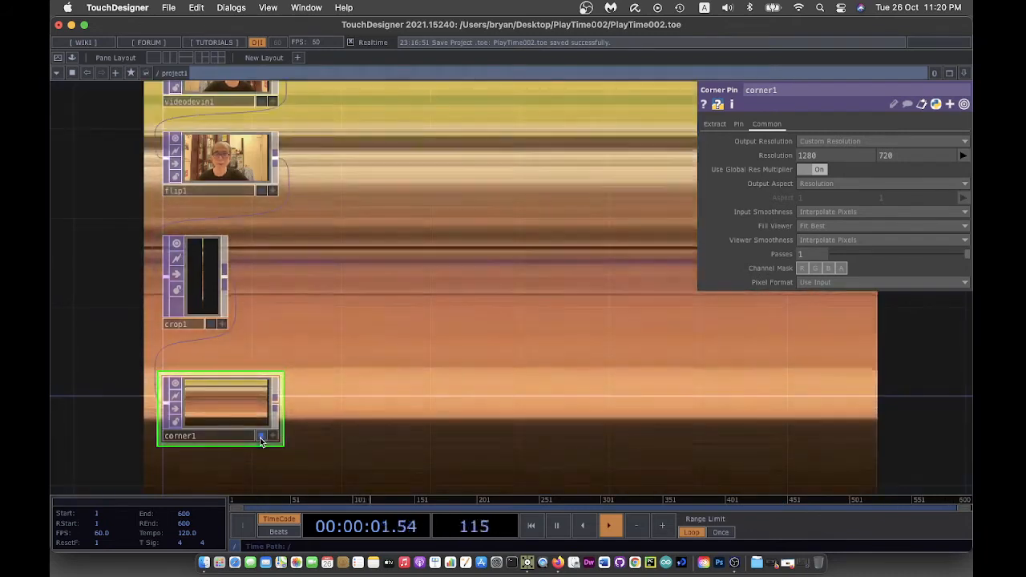
left_click(260, 436)
left_click_drag(460, 419, 471, 394)
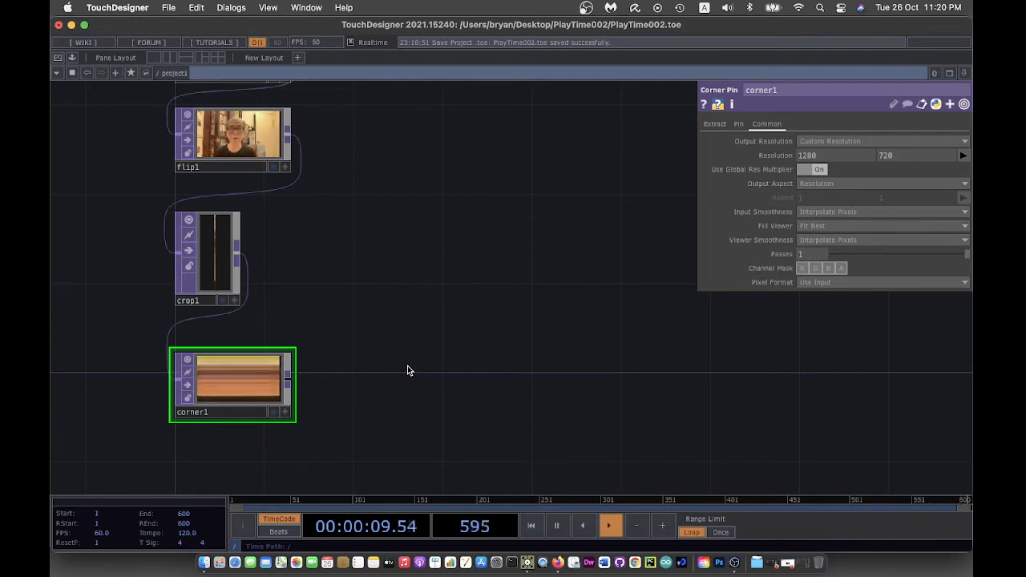
Step: Switch the units of all four Pin corner positions of corner1 from fraction to pixels
left_click(712, 126)
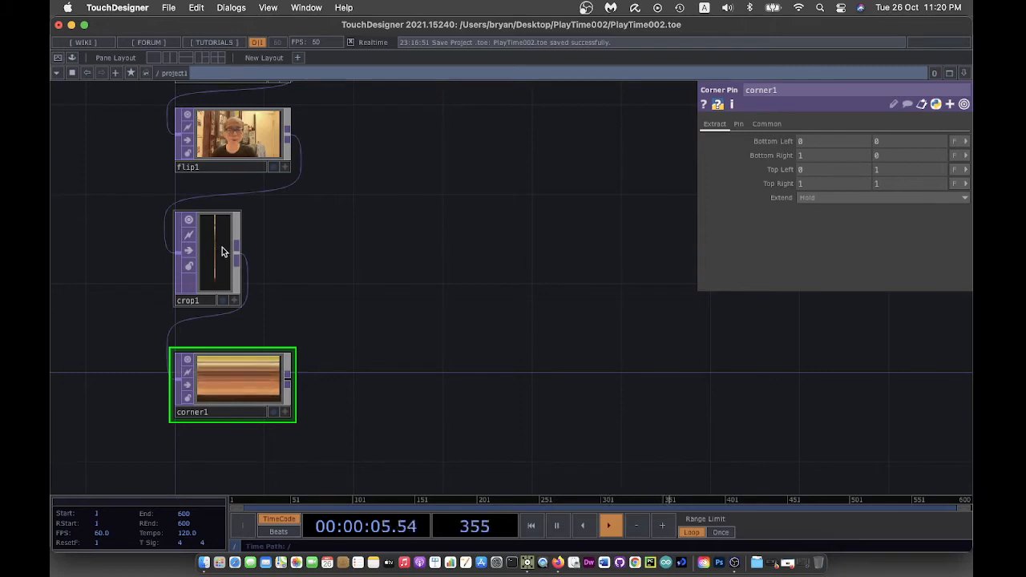
left_click(738, 125)
left_click_drag(501, 301, 538, 264)
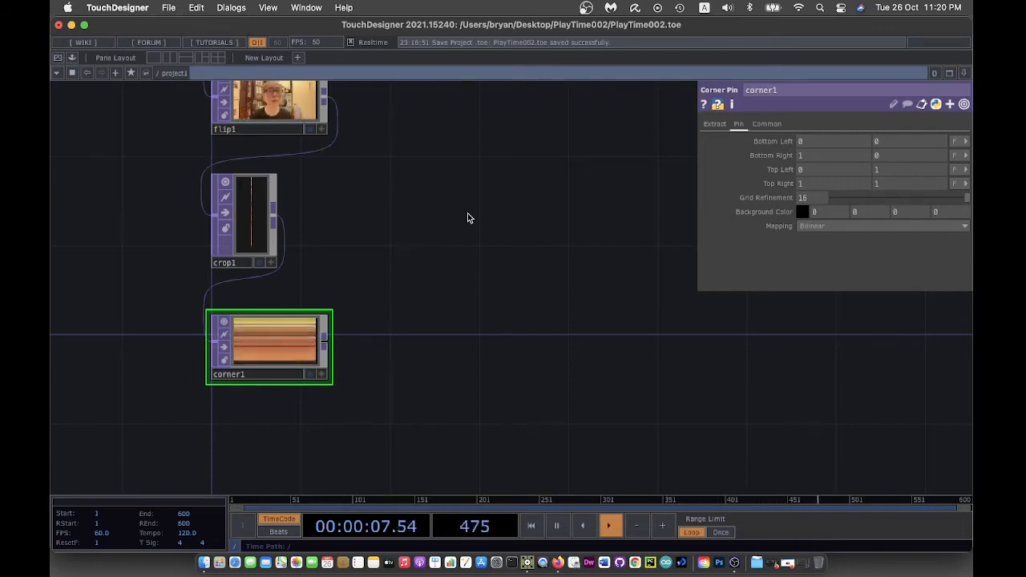
scroll(458, 278, "right", 3)
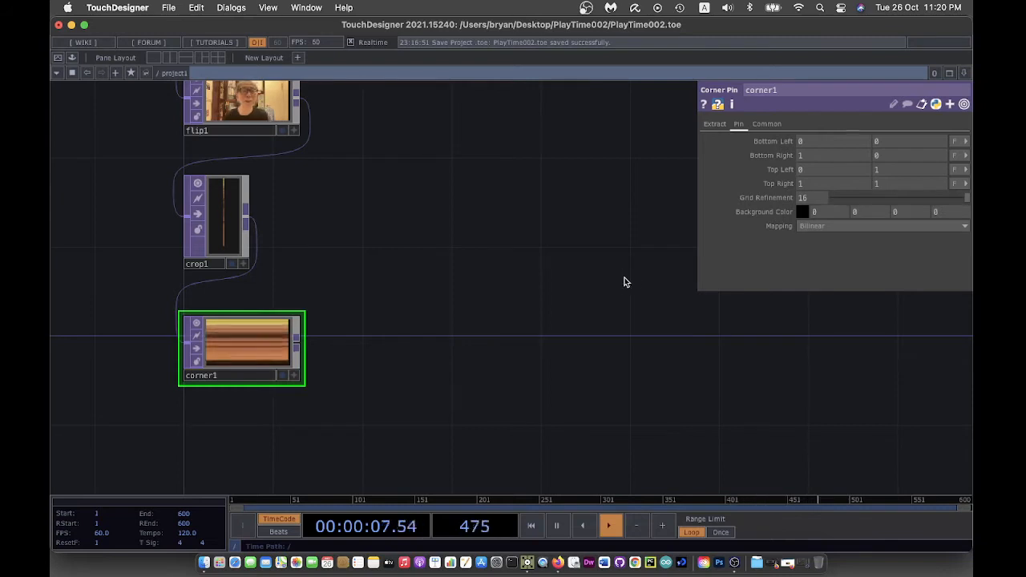
left_click(959, 144)
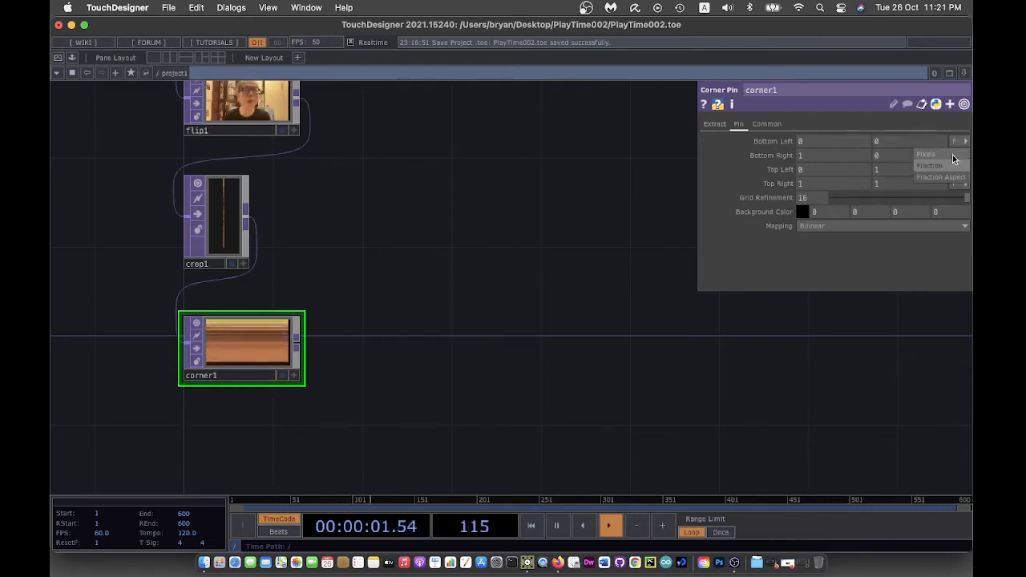
left_click(953, 159)
left_click(965, 158)
left_click(953, 172)
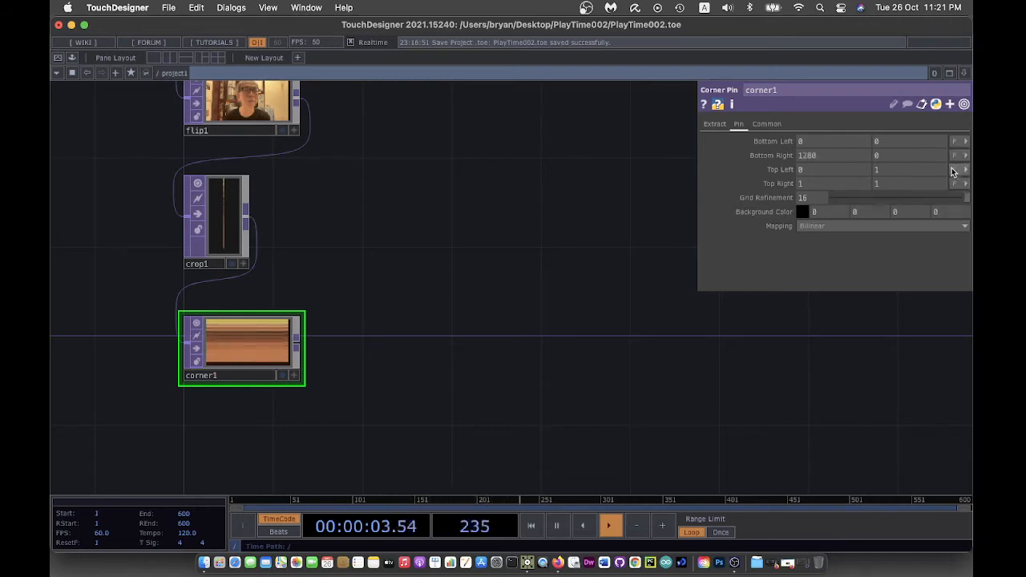
left_click(956, 170)
left_click(954, 184)
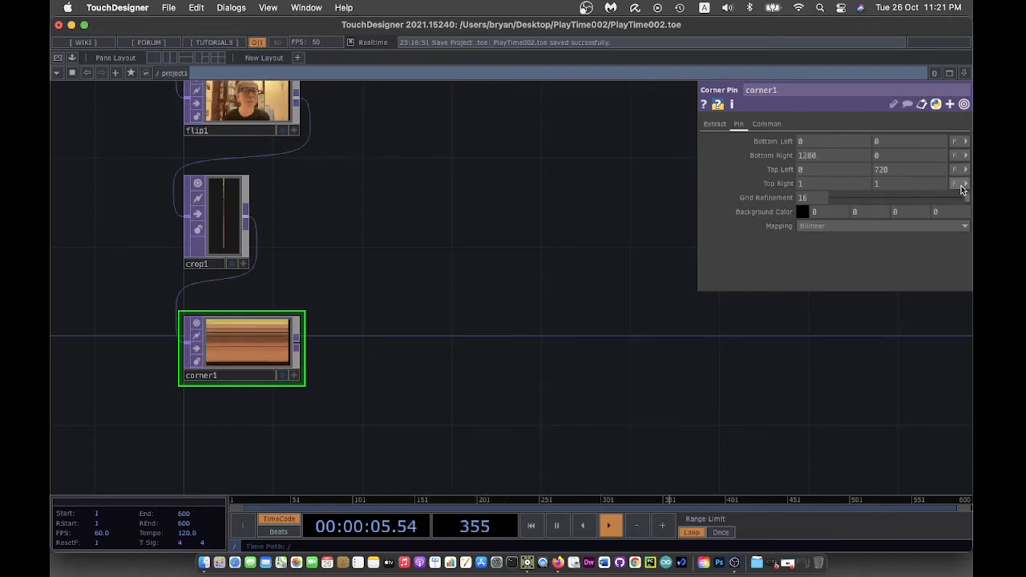
left_click(966, 185)
left_click(961, 198)
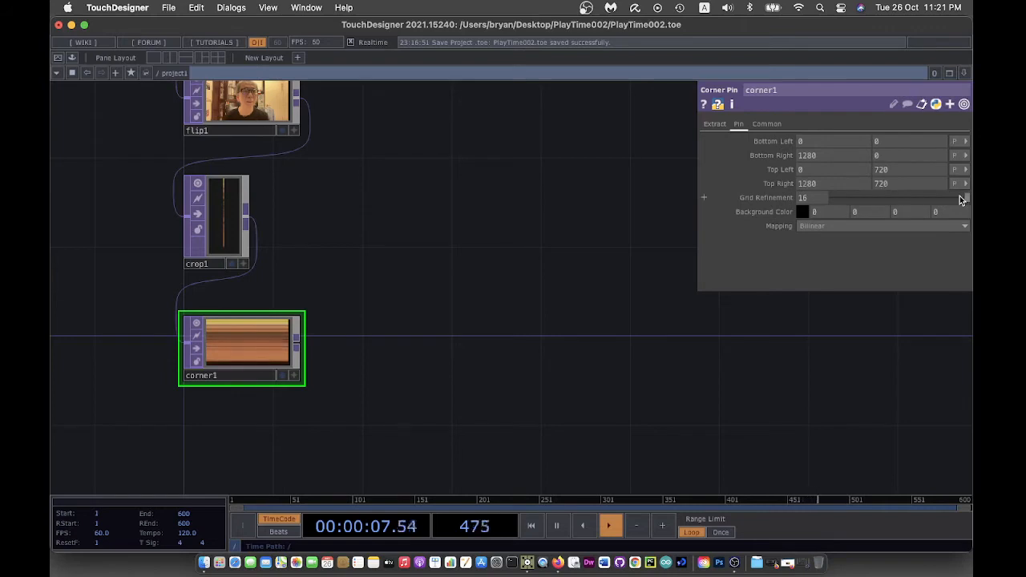
Step: Add a Beat CHOP in the empty network area beside flip1
scroll(539, 320, "up", 1)
scroll(539, 320, "up", 1)
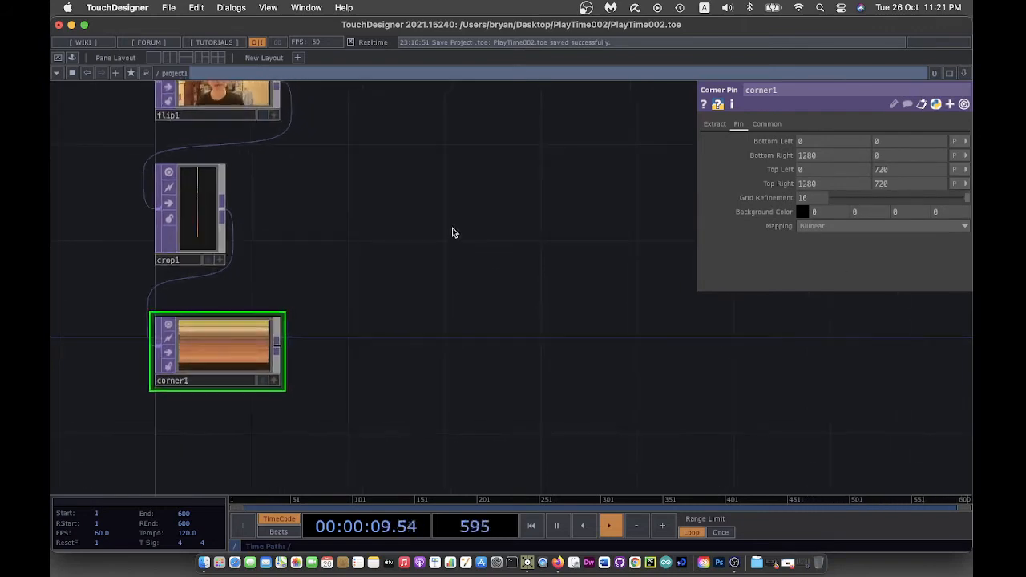
left_click_drag(465, 231, 513, 272)
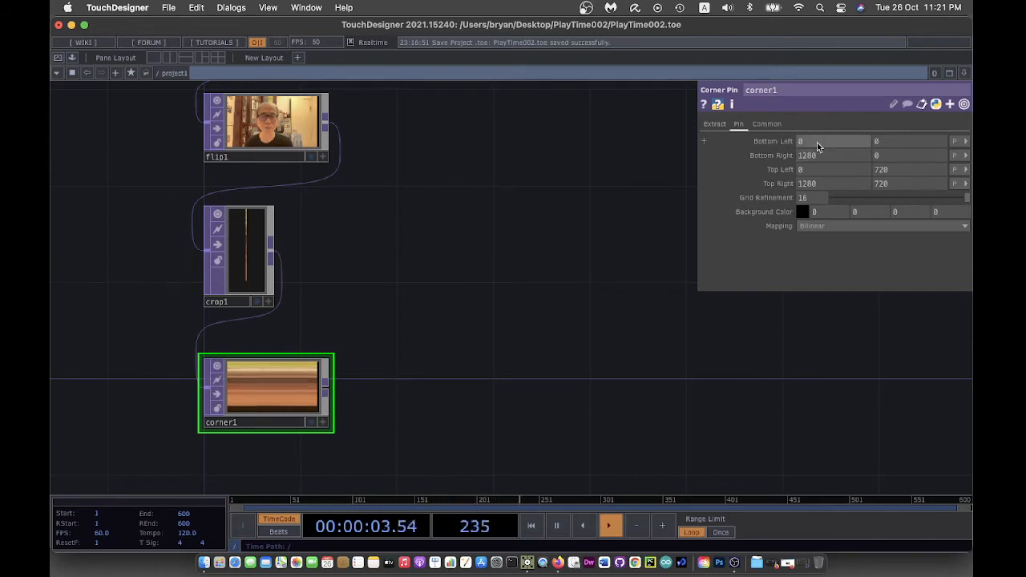
left_click_drag(438, 355, 501, 253)
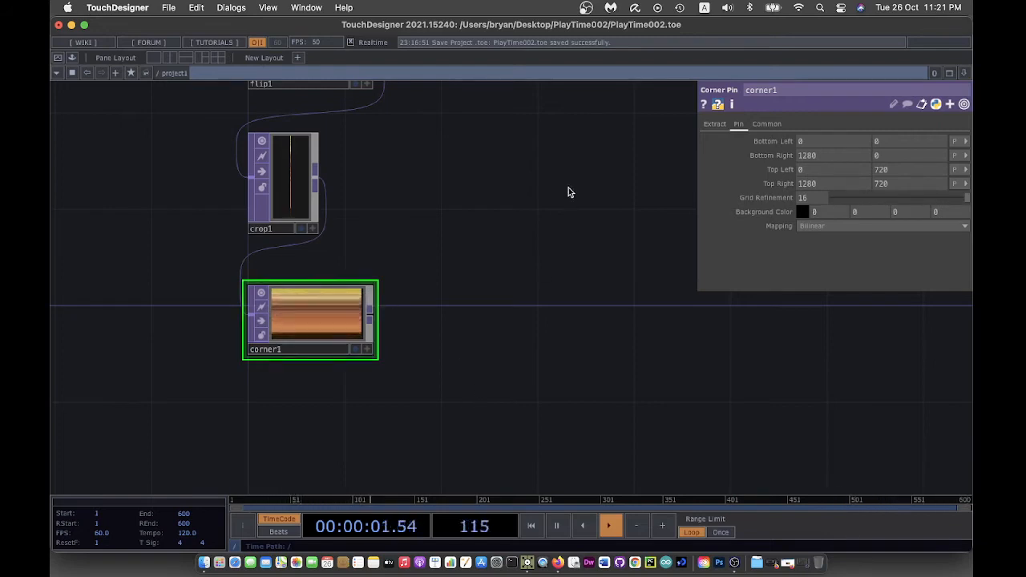
left_click_drag(568, 190, 468, 259)
left_click_drag(492, 202, 465, 231)
key("Tab")
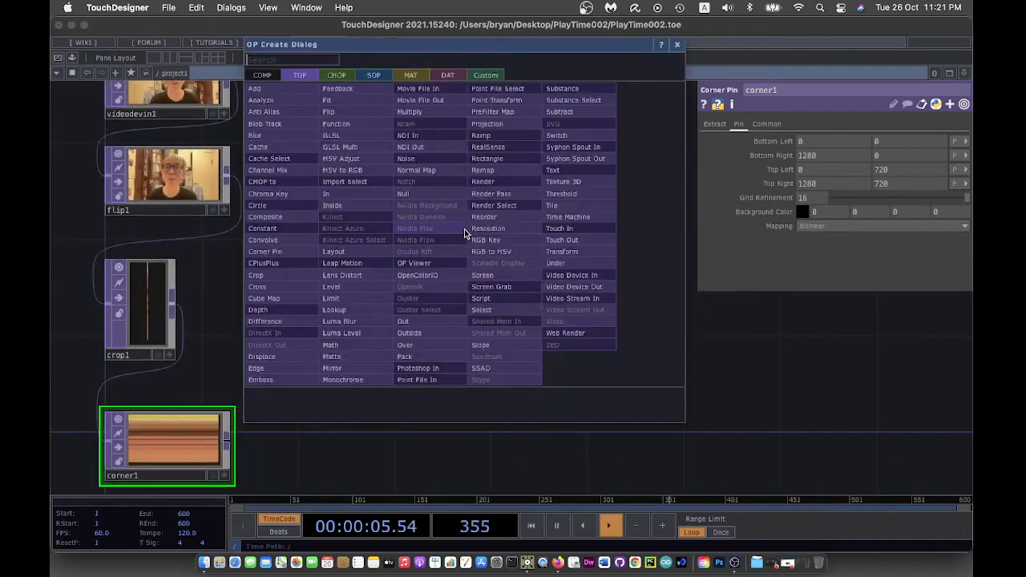
left_click(329, 75)
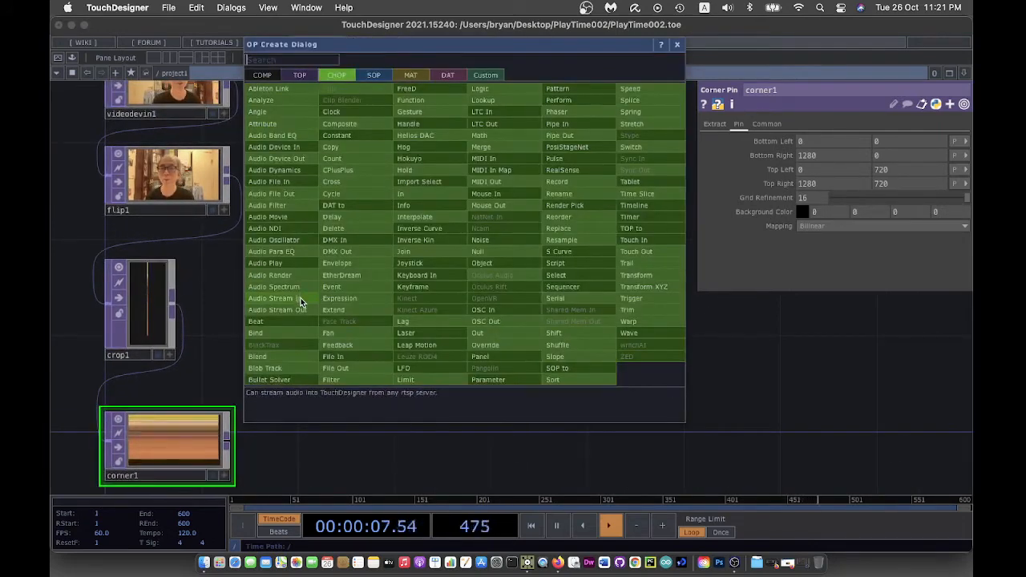
left_click(297, 320)
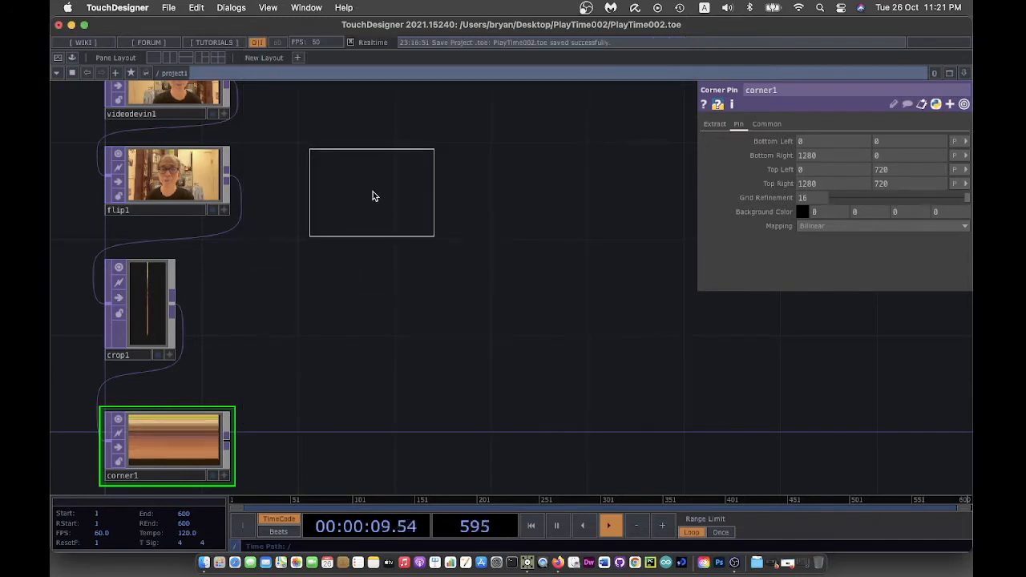
left_click(390, 202)
left_click_drag(476, 291, 458, 294)
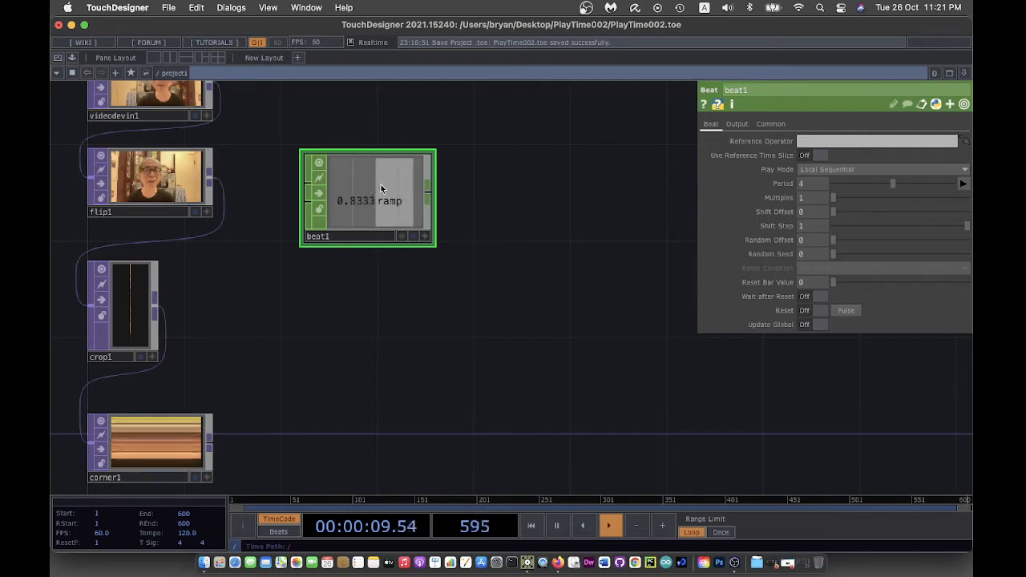
Step: Set the Period of beat1 to 60
left_click(804, 185)
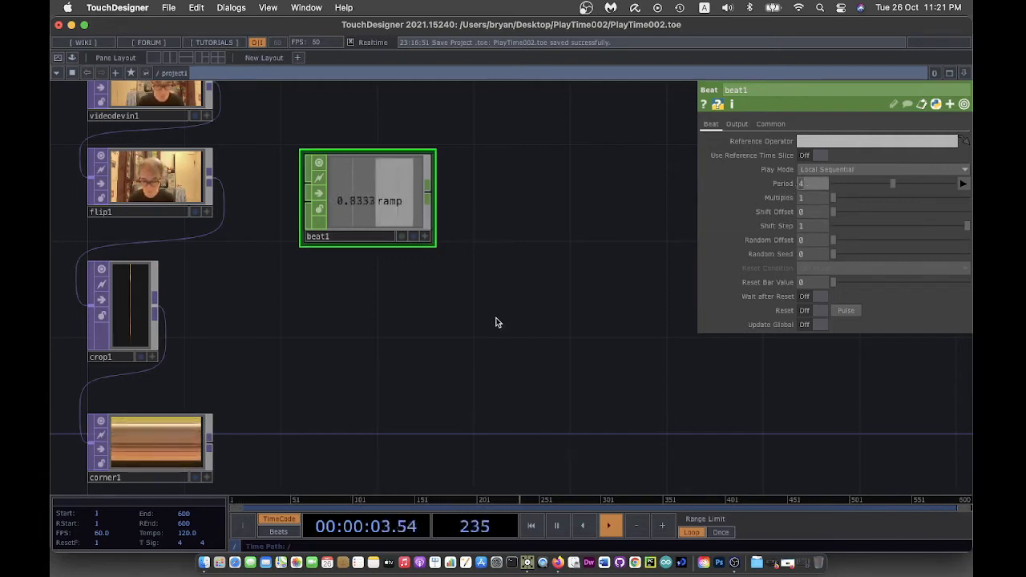
type("60")
key("Return")
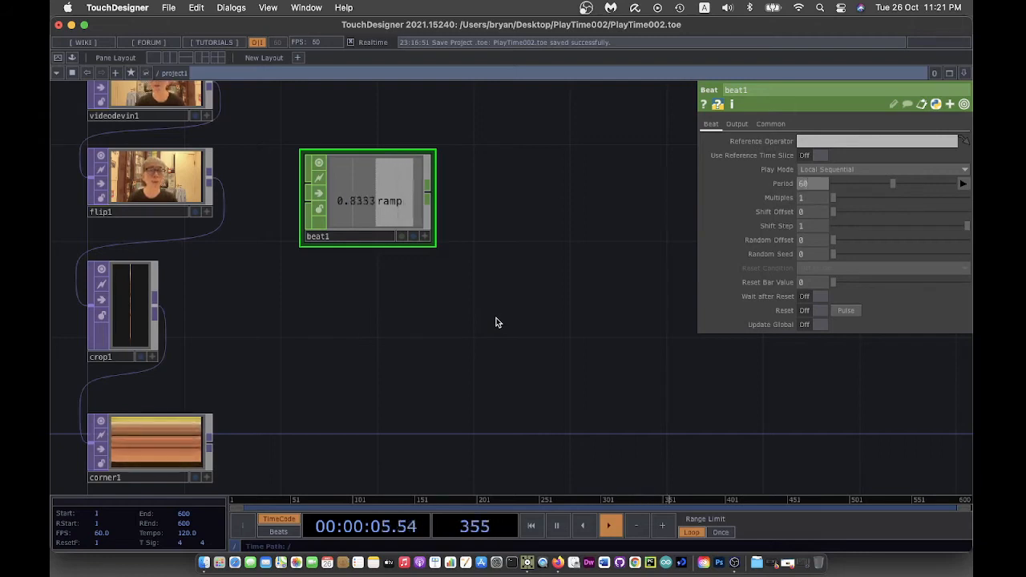
Step: Append a Math CHOP to the output of beat1 and place it directly below beat1
left_click_drag(518, 319, 432, 322)
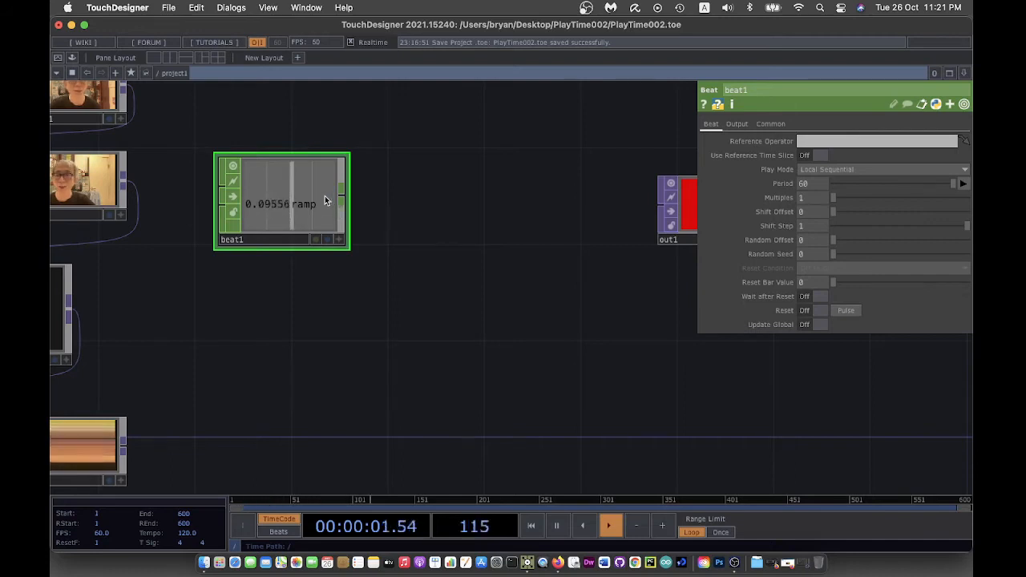
left_click_drag(257, 353, 342, 319)
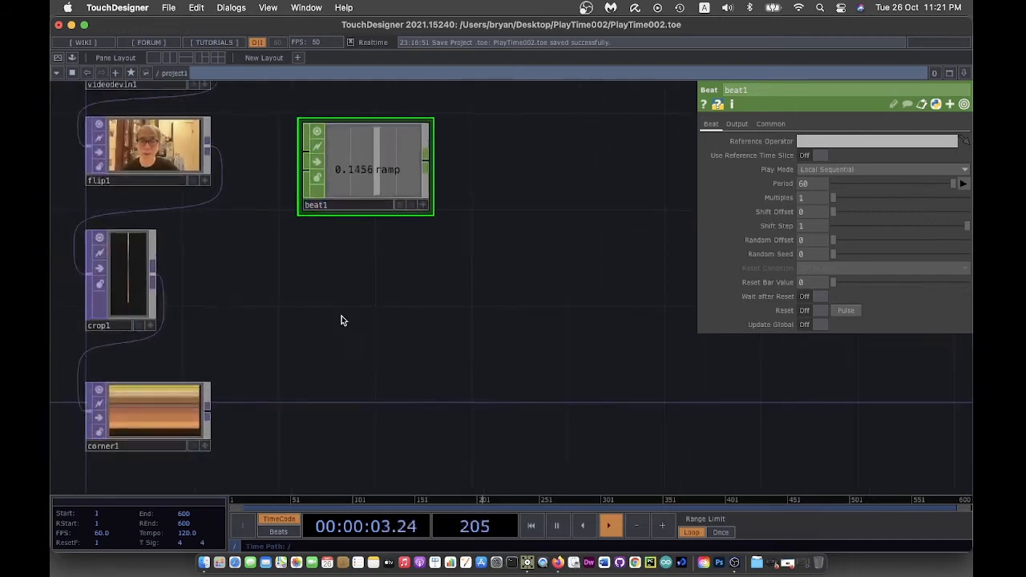
left_click(169, 411)
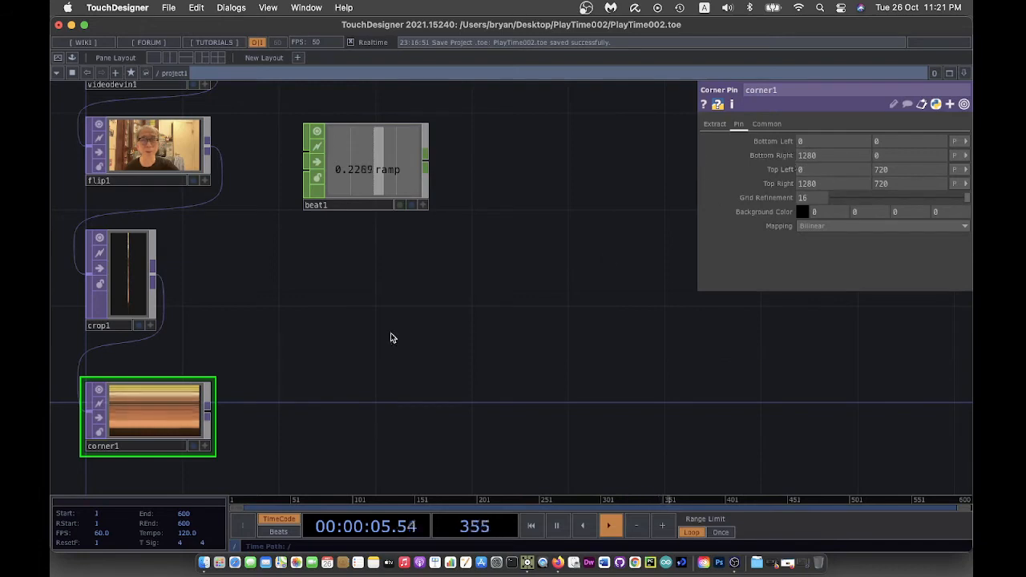
left_click_drag(465, 302, 375, 335)
left_click(272, 204)
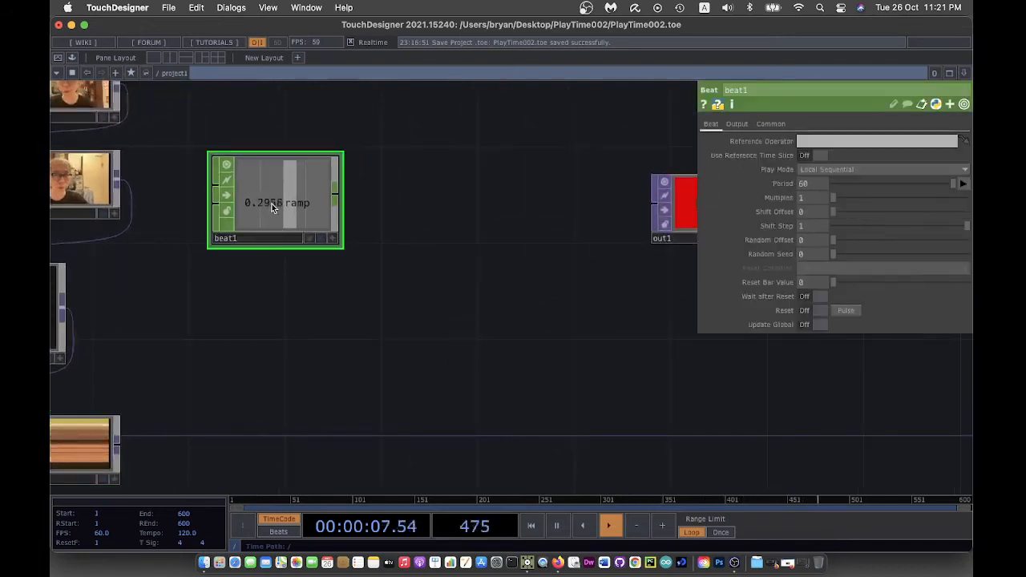
right_click(340, 195)
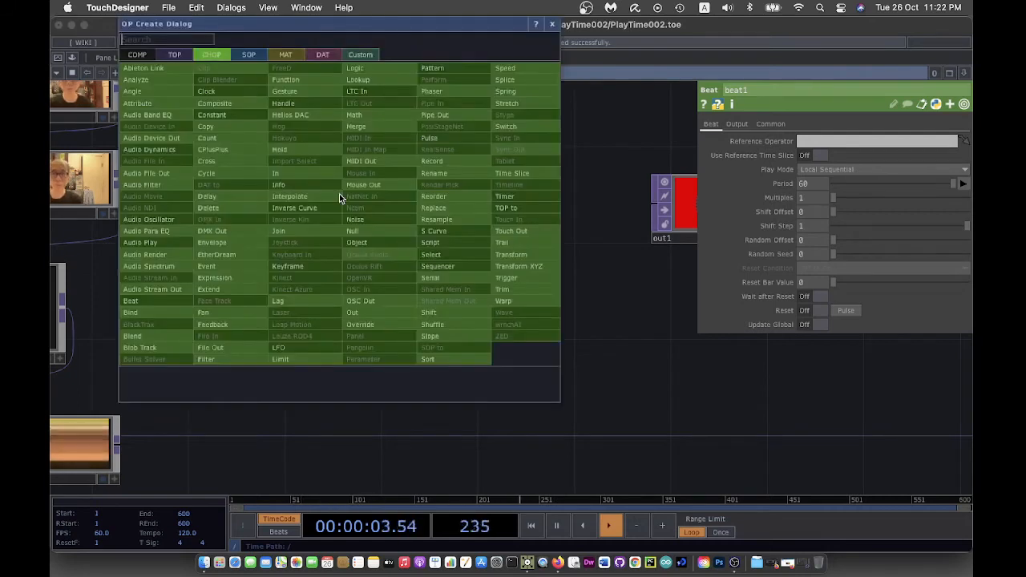
left_click(369, 117)
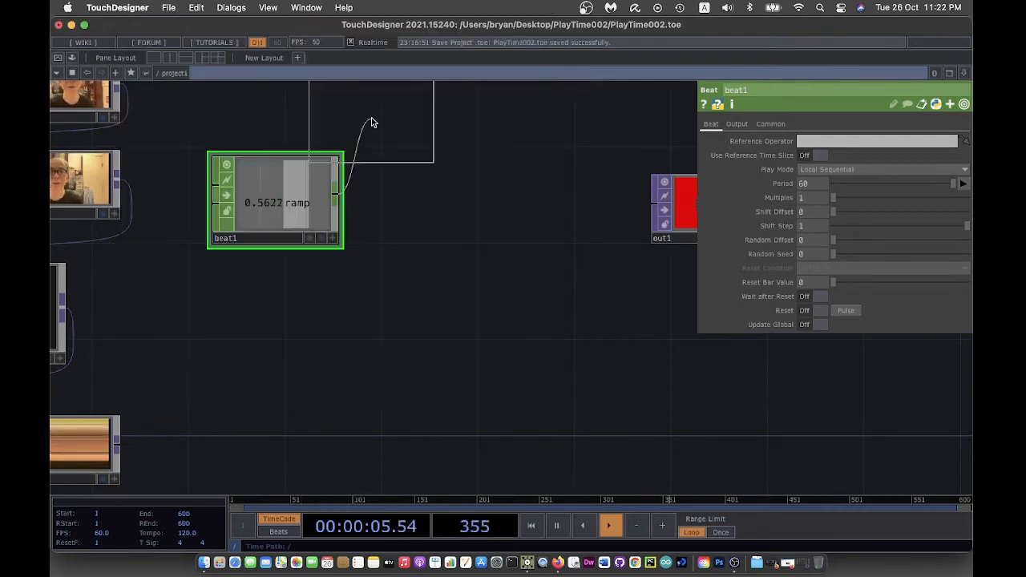
left_click(275, 329)
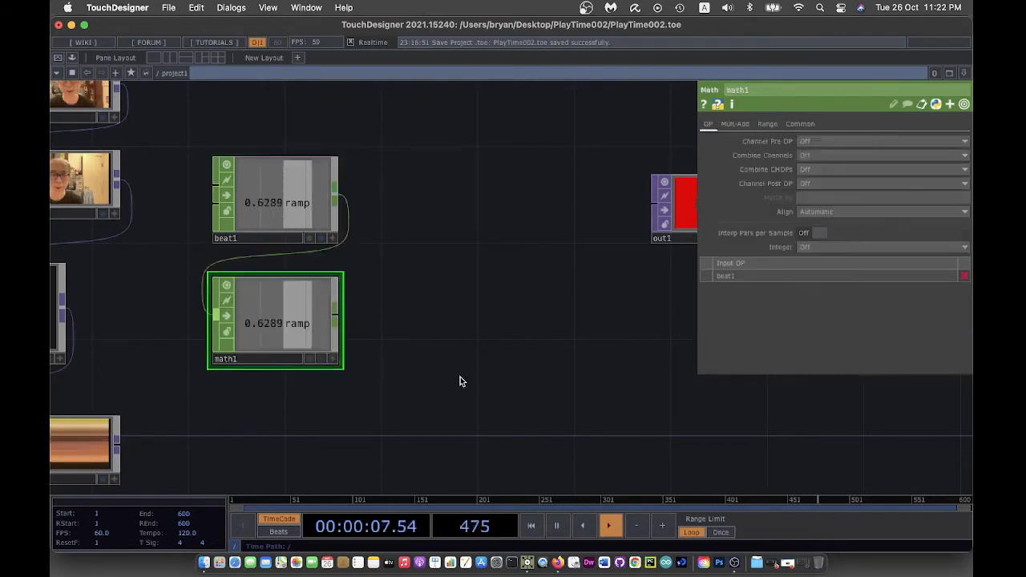
Step: Set the upper To Range value of math1 to 1280
left_click_drag(460, 376, 468, 362)
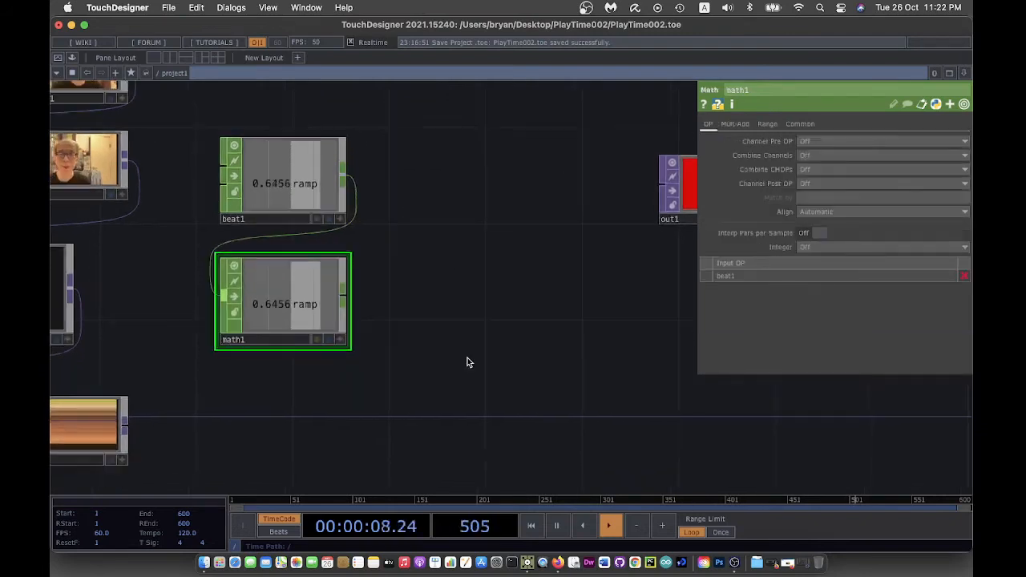
left_click(768, 126)
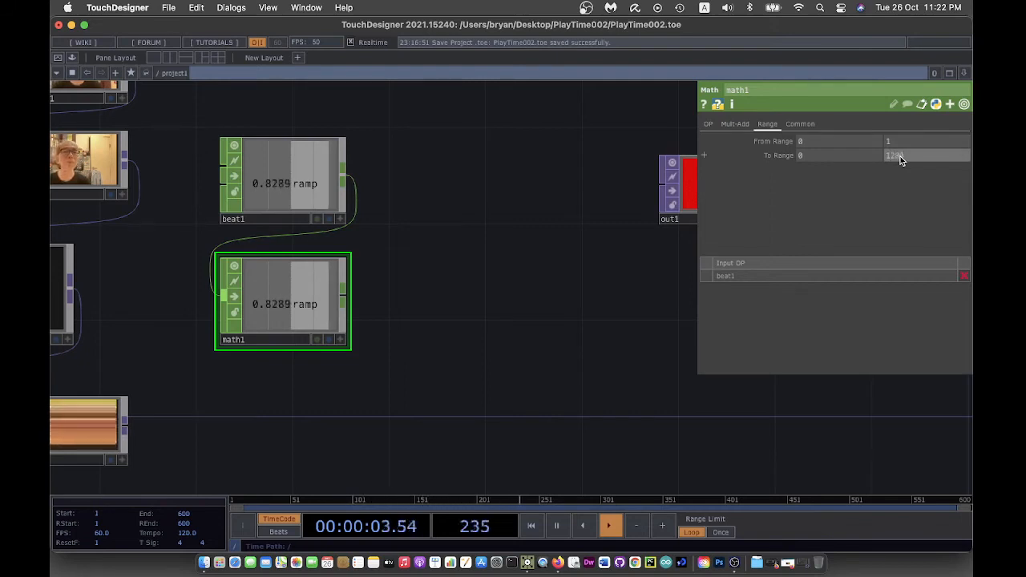
key("Return")
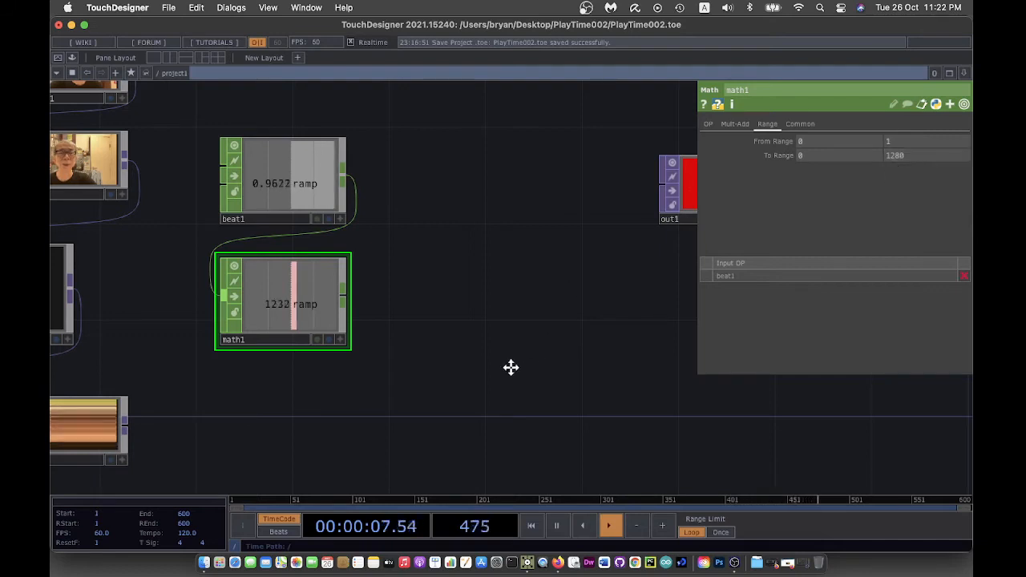
Step: Set the Integer option of math1 to Floor
scroll(514, 367, "down", 2)
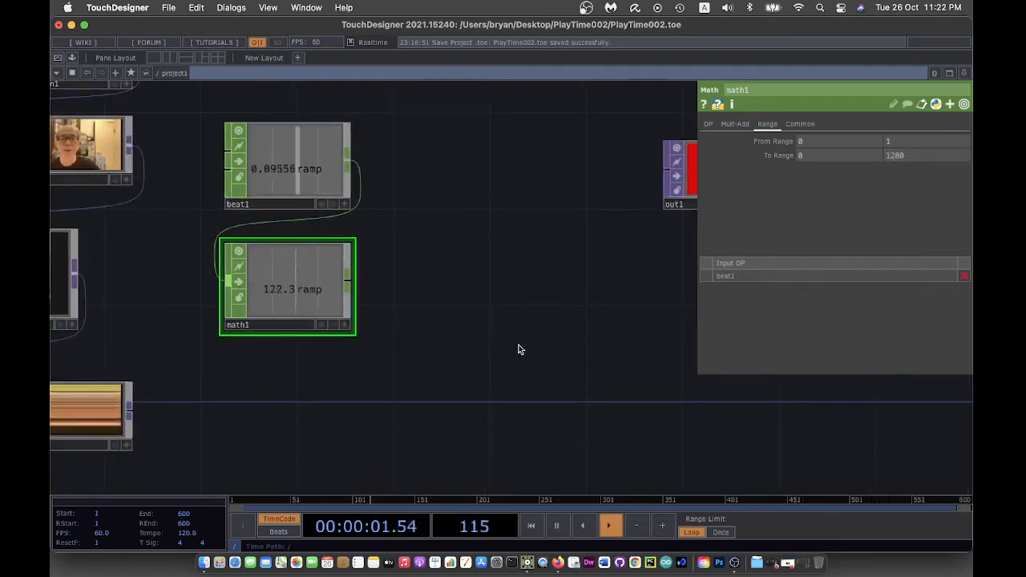
scroll(519, 348, "up", 1)
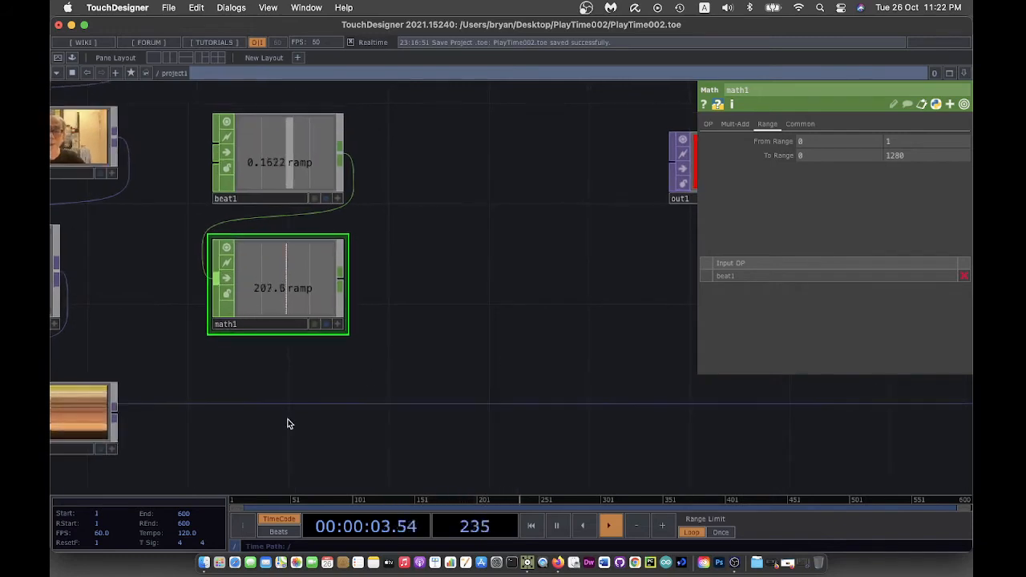
scroll(311, 392, "up", 1)
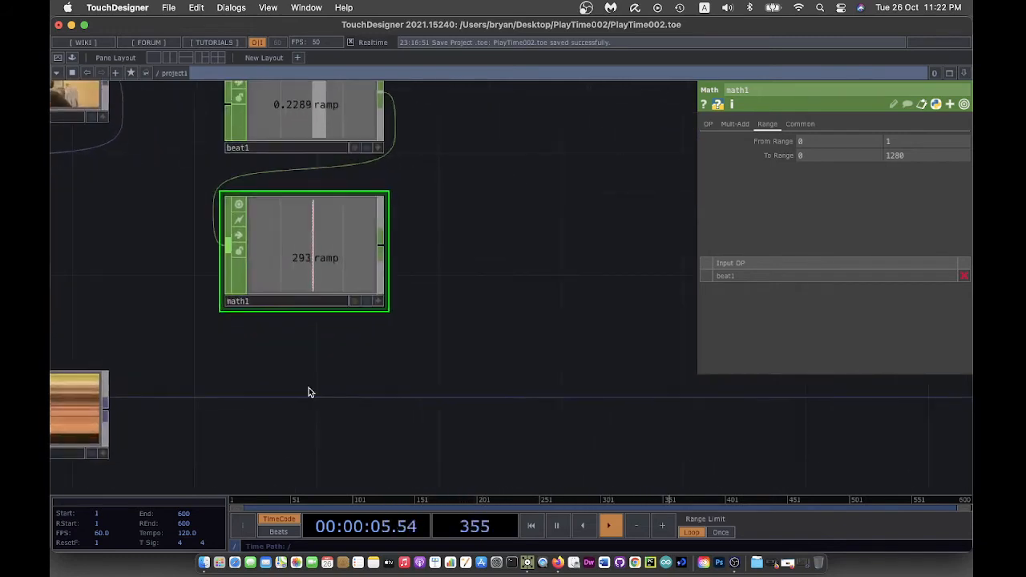
left_click_drag(505, 202, 499, 221)
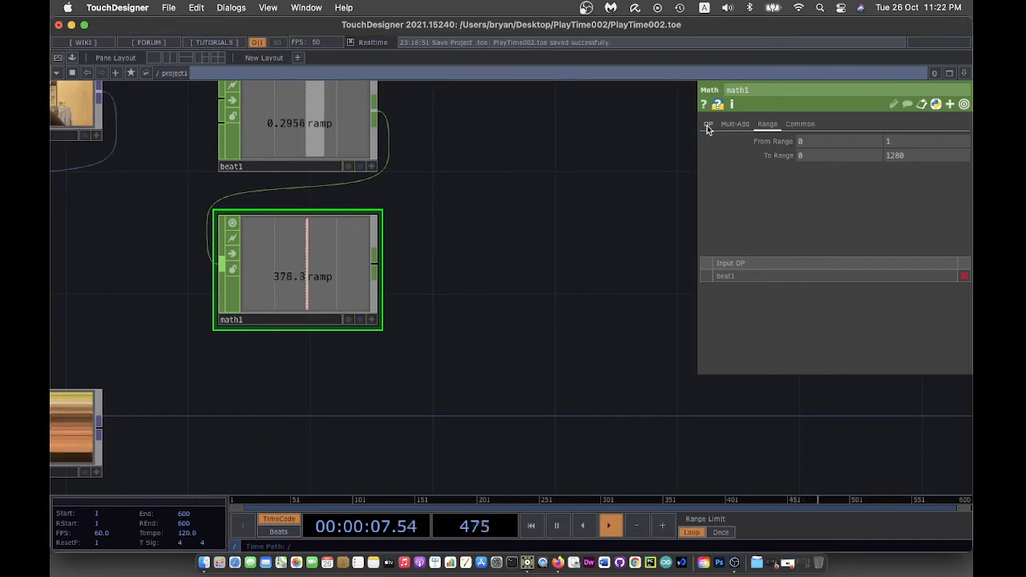
left_click(708, 127)
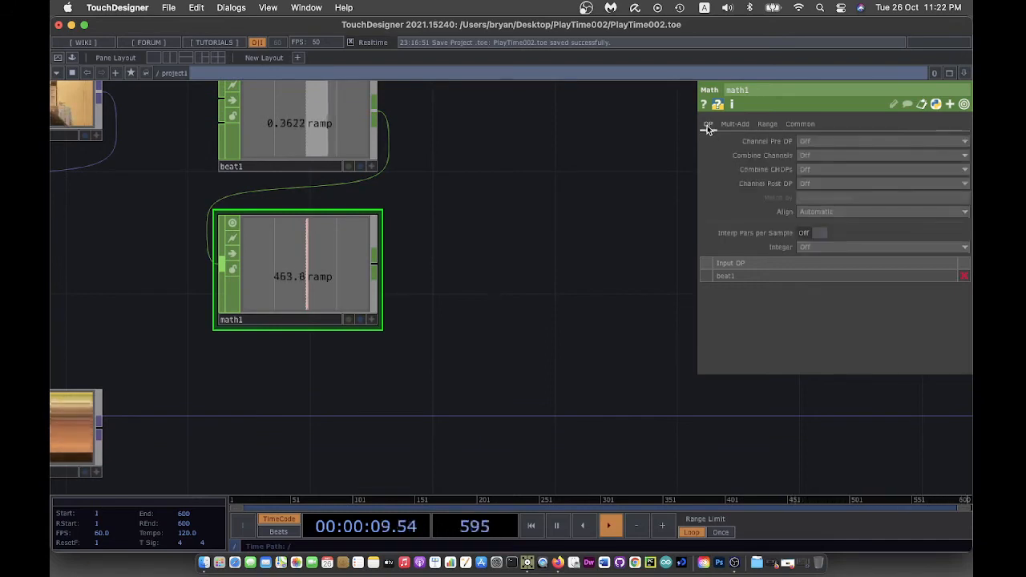
left_click(805, 250)
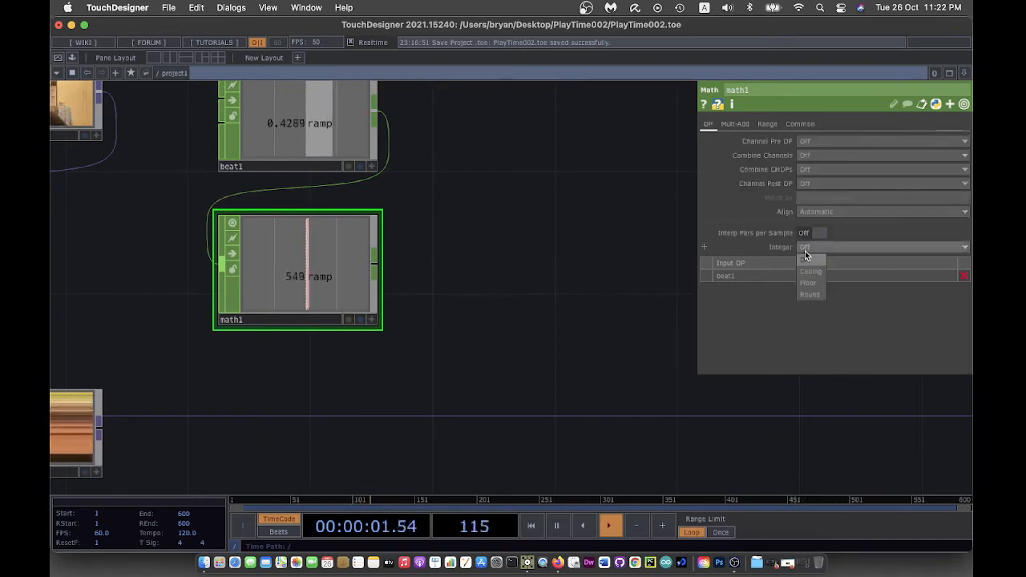
left_click(808, 283)
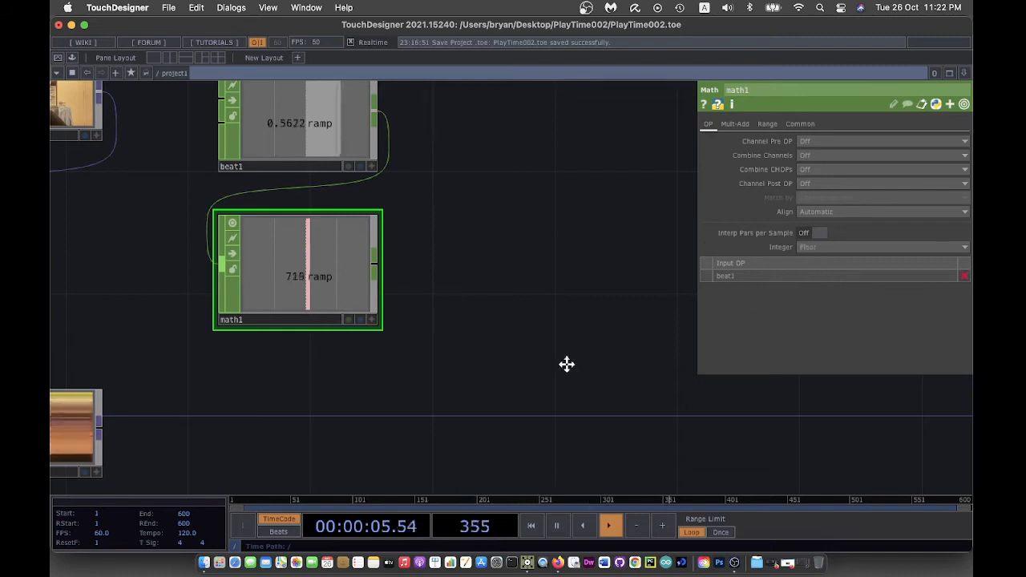
Step: Append a Null CHOP to the output of math1 and place it beside math1
left_click_drag(566, 361, 520, 370)
scroll(443, 397, "up", 1)
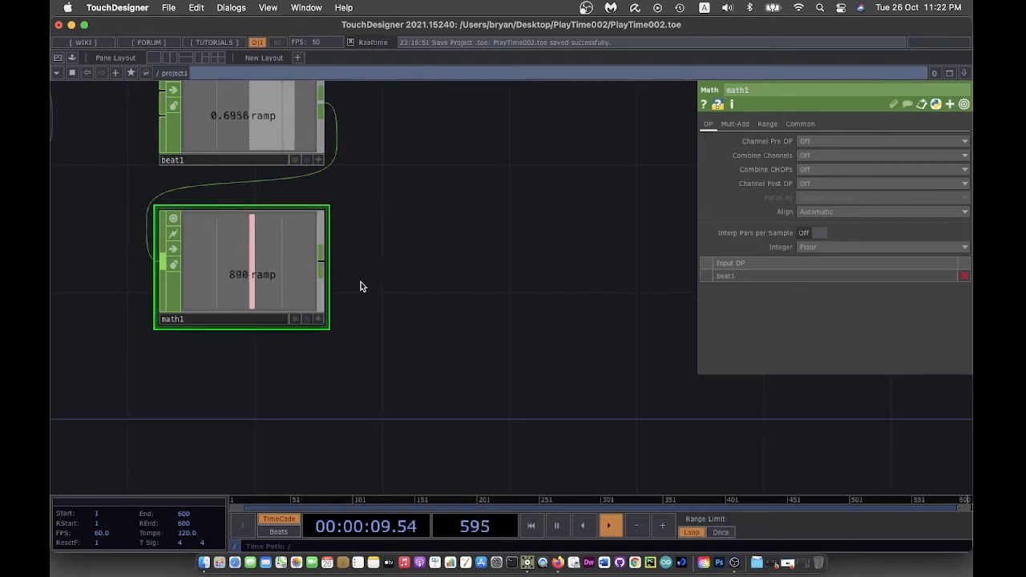
right_click(320, 260)
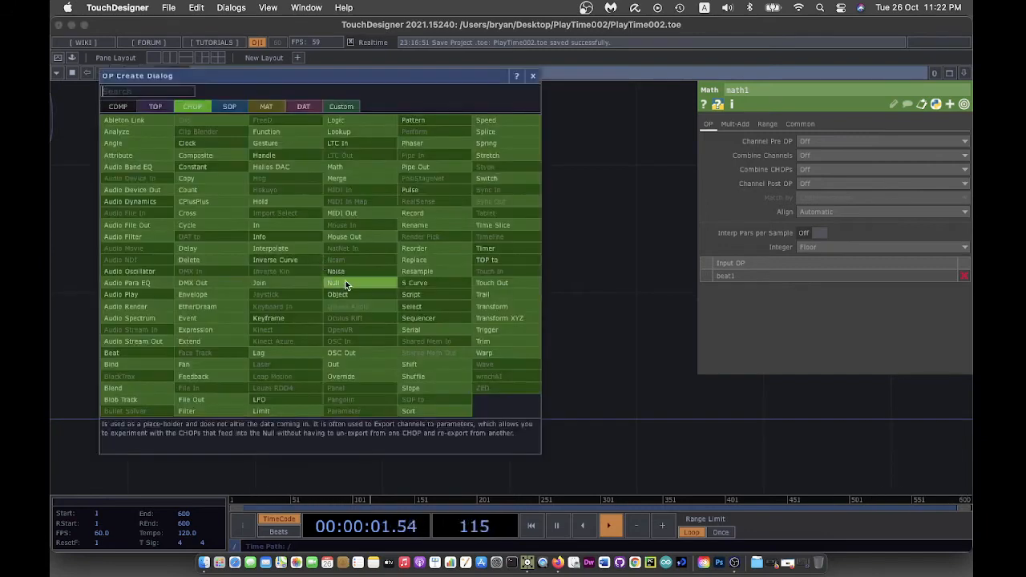
left_click(345, 281)
left_click(463, 270)
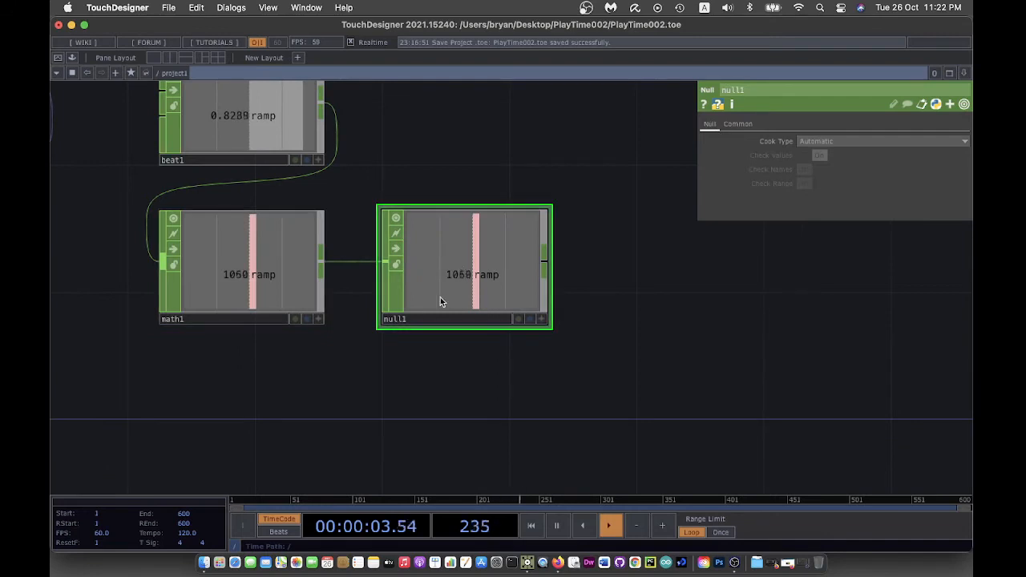
Step: Rename the Null CHOP connected to math1 as left
left_click_drag(416, 322, 394, 322)
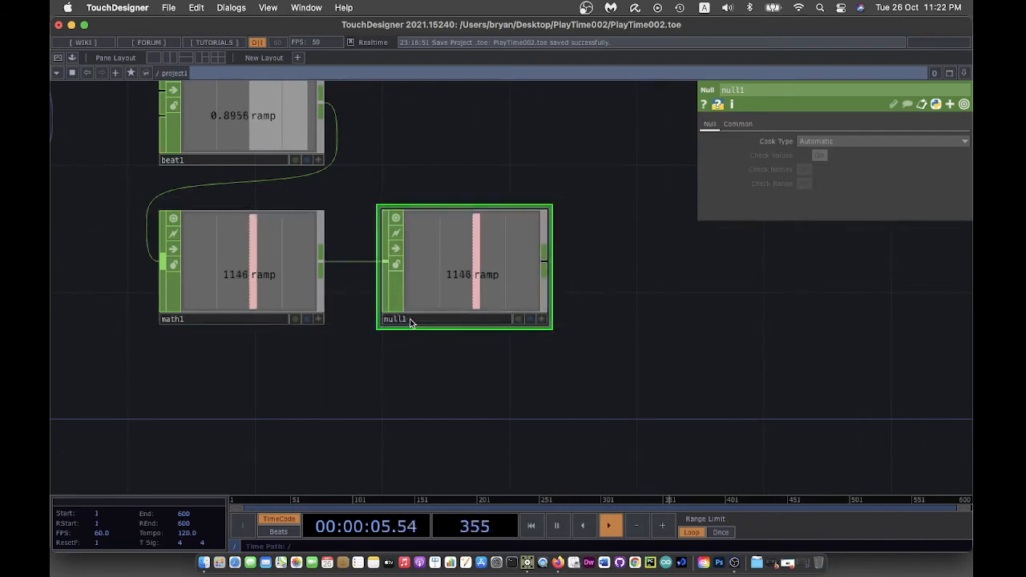
left_click(411, 321)
key("BackSpace")
key("BackSpace")
key("BackSpace")
key("BackSpace")
key("BackSpace")
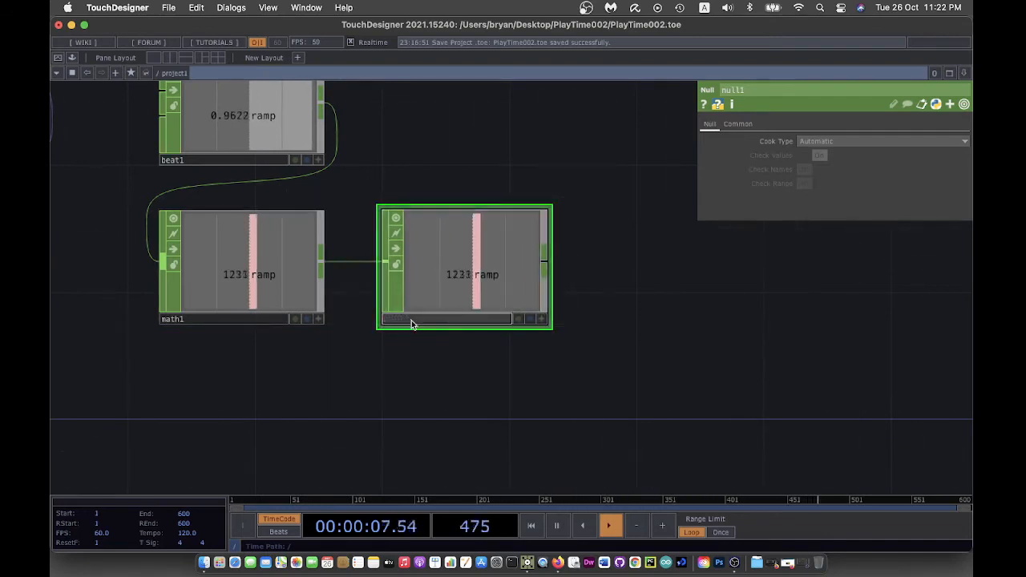
type("left")
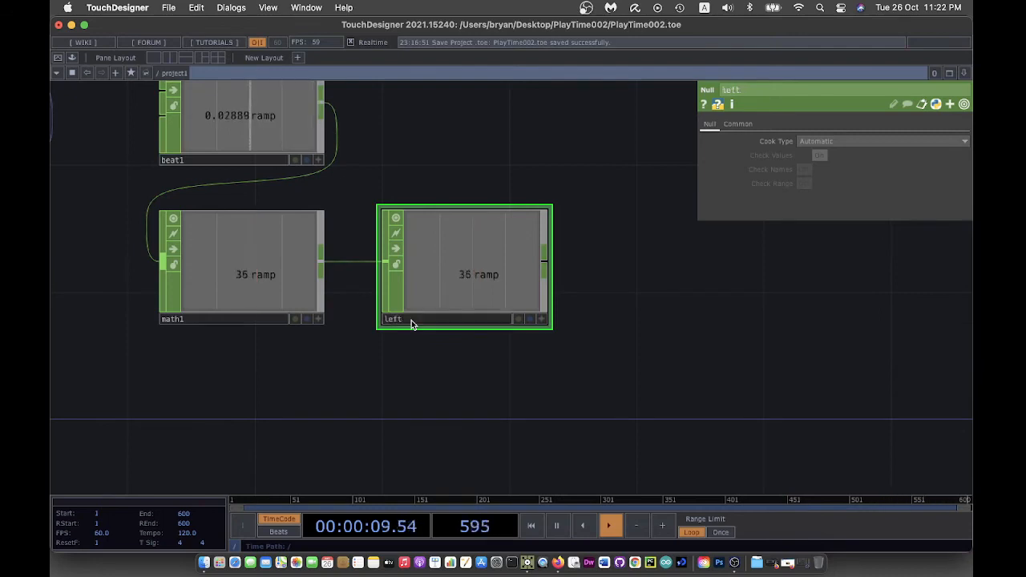
key("Return")
Step: Add a second Math CHOP below left and connect the output of math1 to its input
left_click_drag(477, 444, 486, 374)
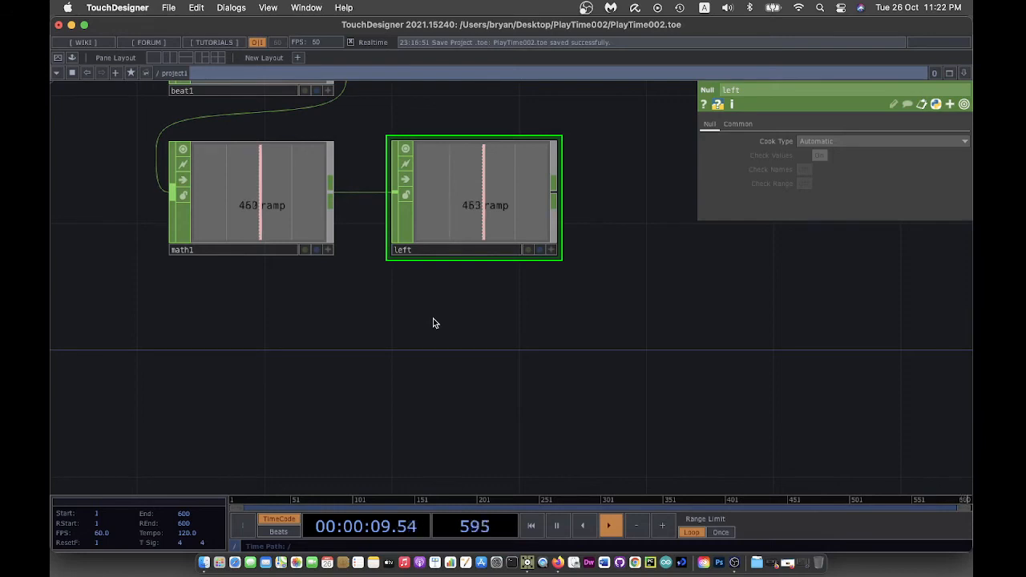
key("Tab")
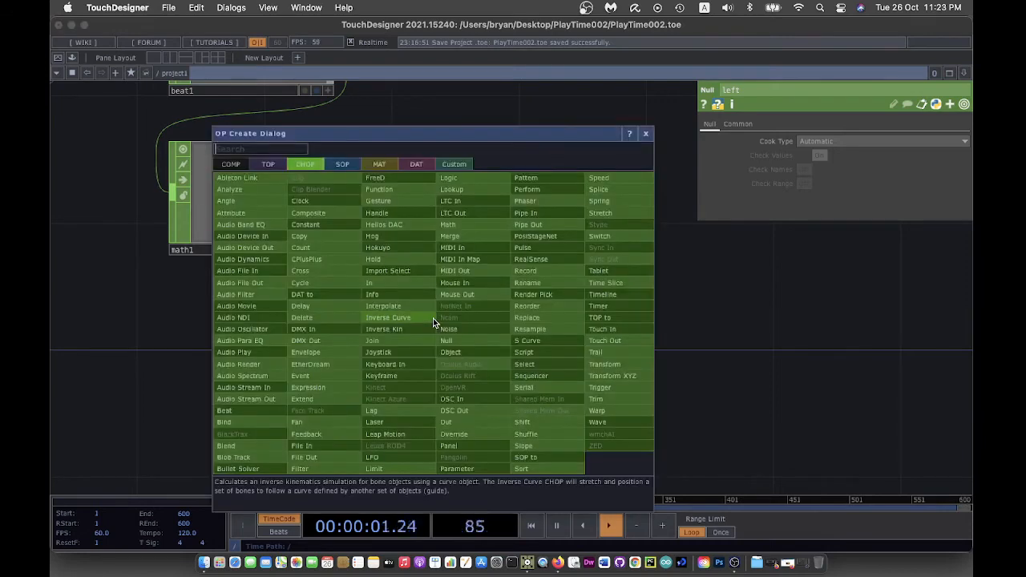
left_click(491, 228)
left_click(476, 345)
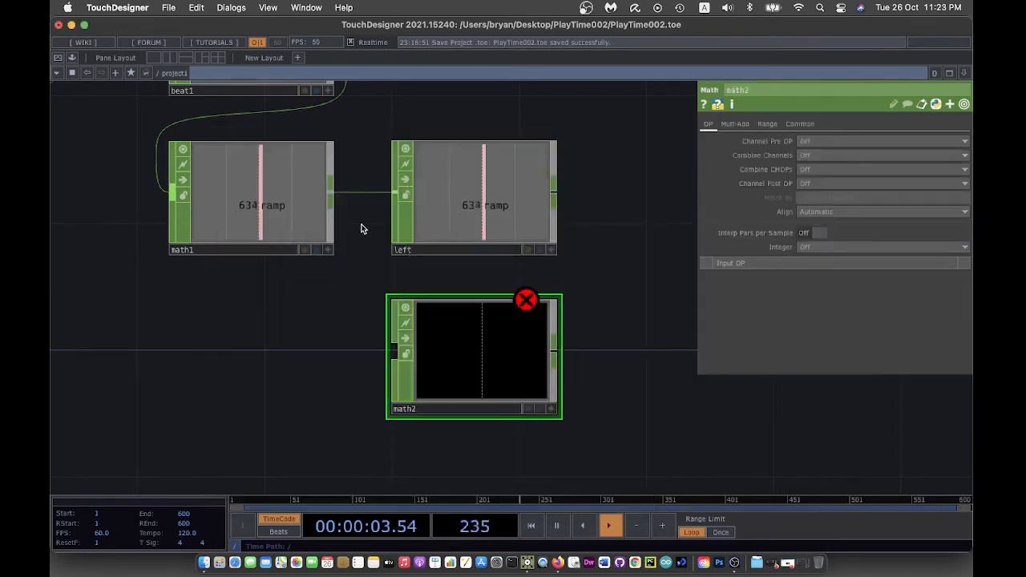
left_click(330, 193)
left_click(394, 347)
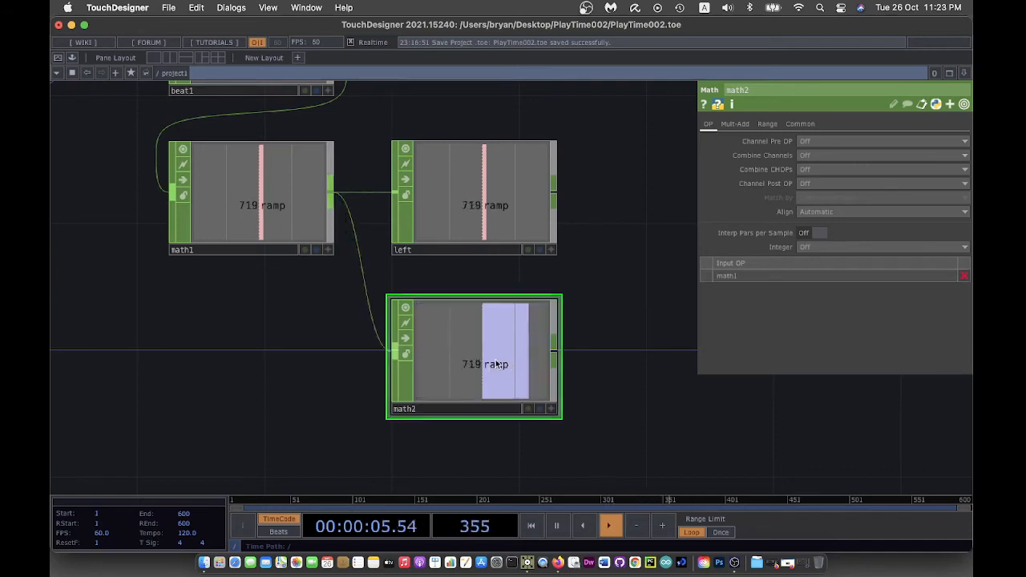
Step: Set the Post-Add of math2 to 1
left_click(736, 124)
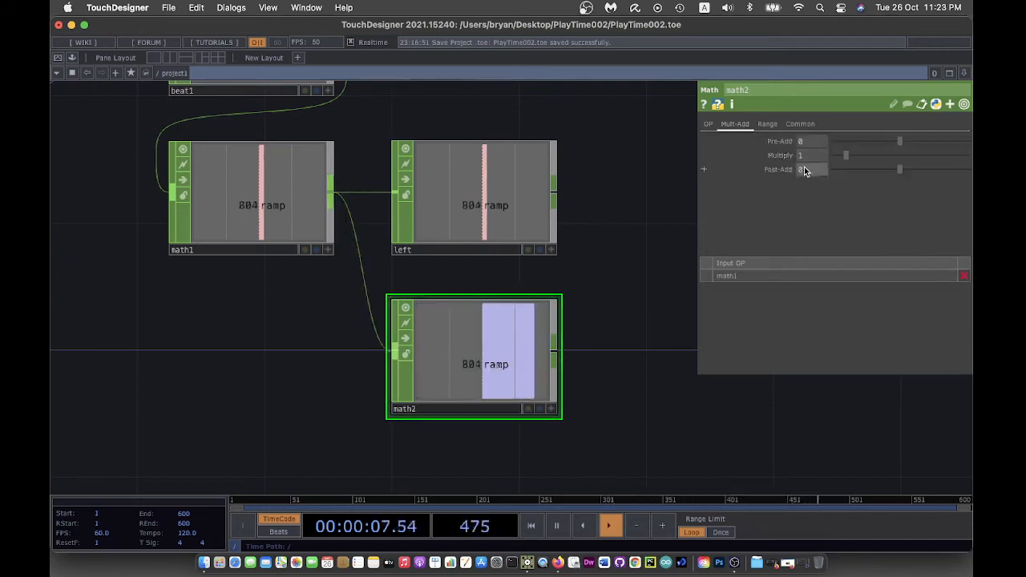
type("1")
key("Return")
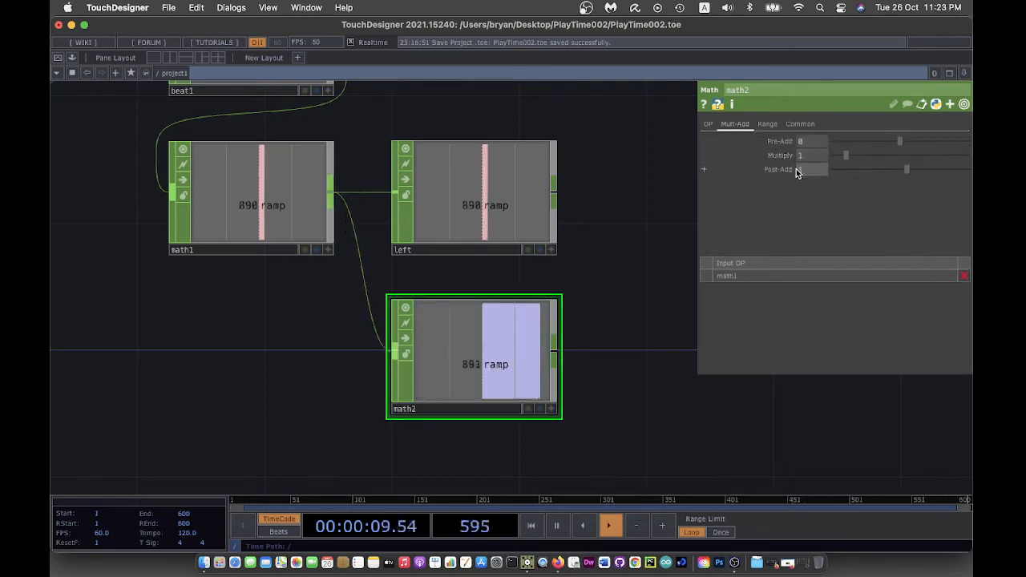
Step: Rename the math2 operator as right
left_click_drag(632, 419, 557, 406)
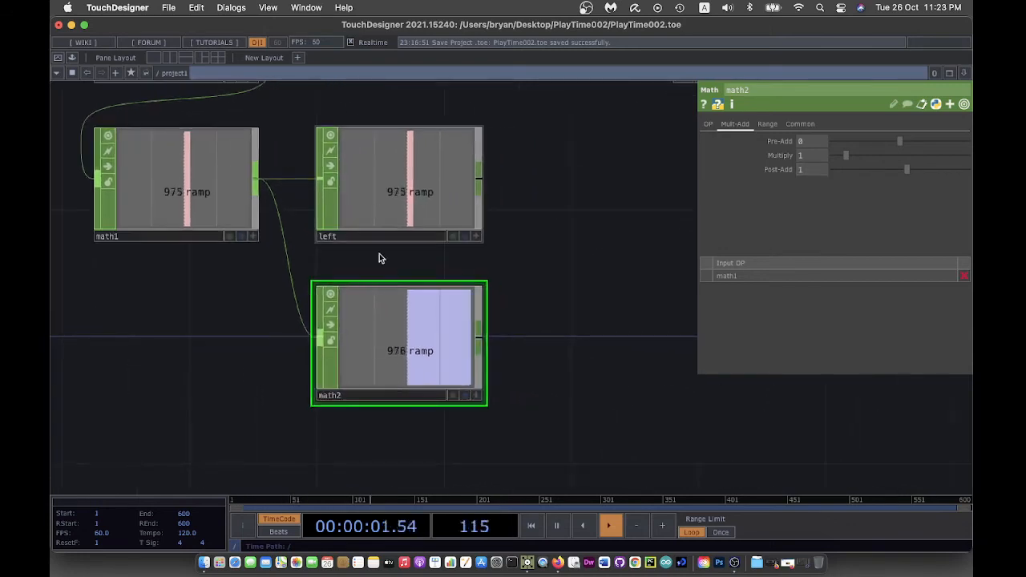
left_click(348, 395)
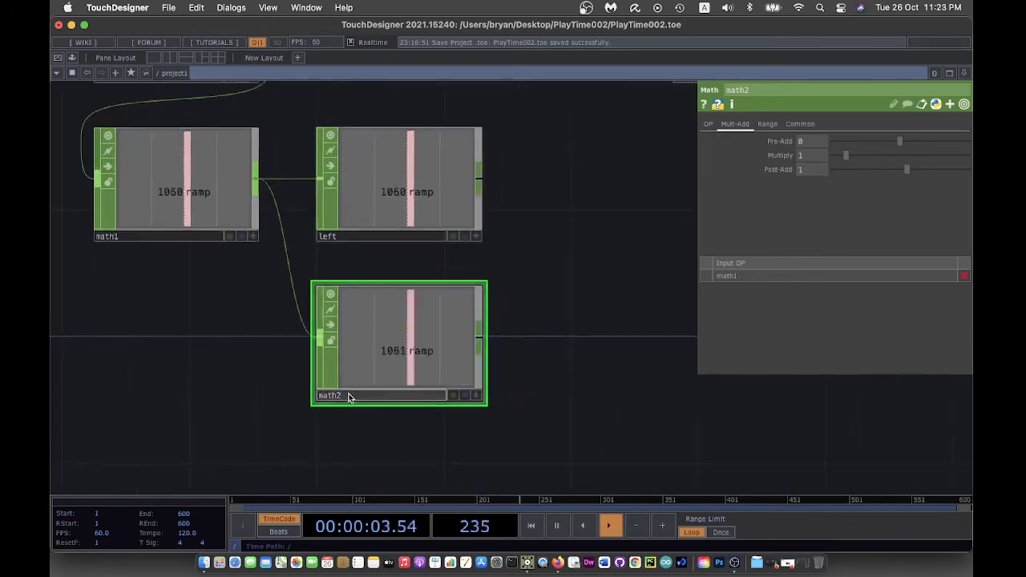
key("BackSpace")
key("BackSpace")
key("BackSpace")
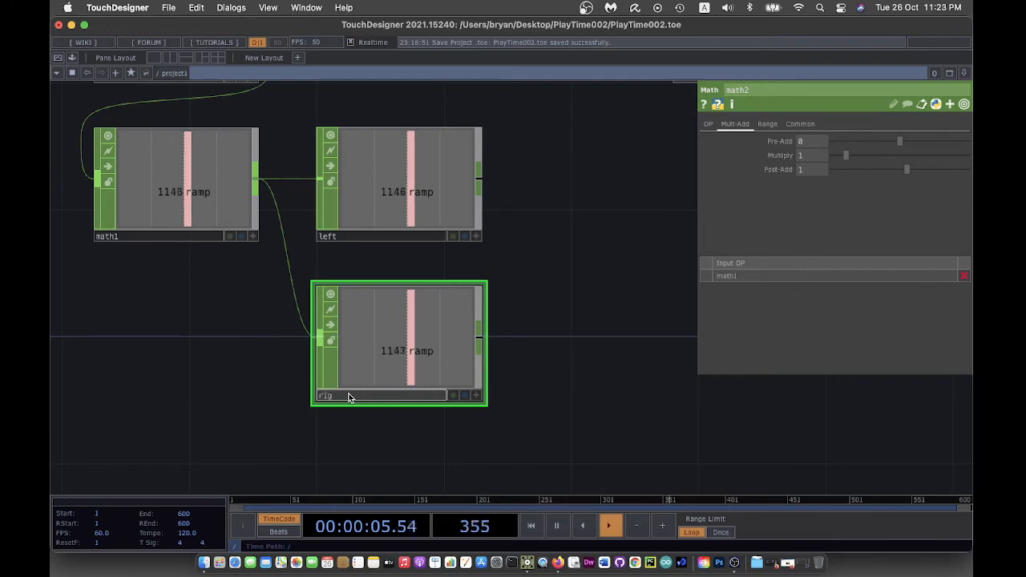
type("right")
key("Return")
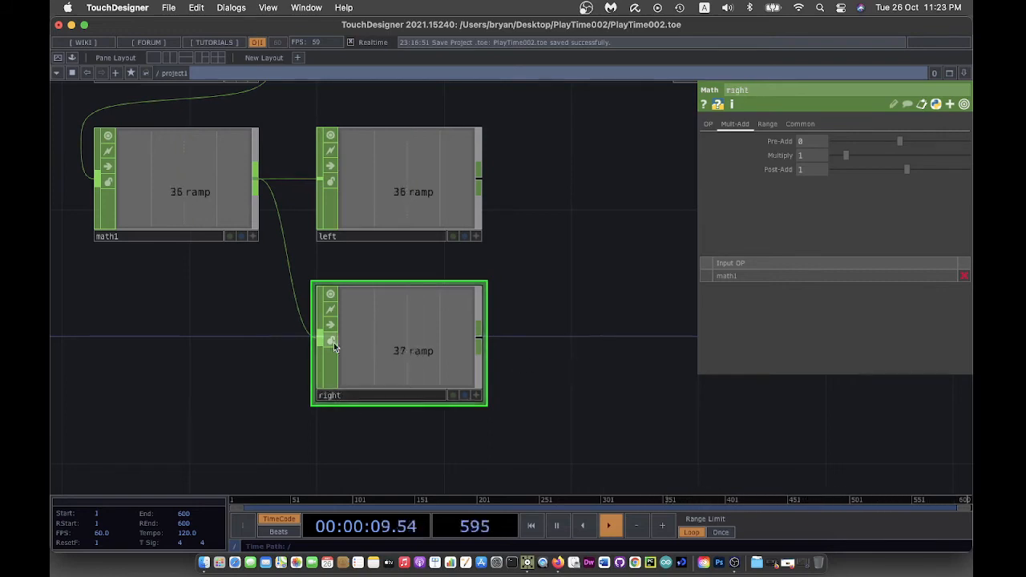
Step: Activate the viewers of the left and right CHOPs and show the Pin parameters of corner1
scroll(153, 362, "down", 5)
left_click_drag(140, 382, 340, 335)
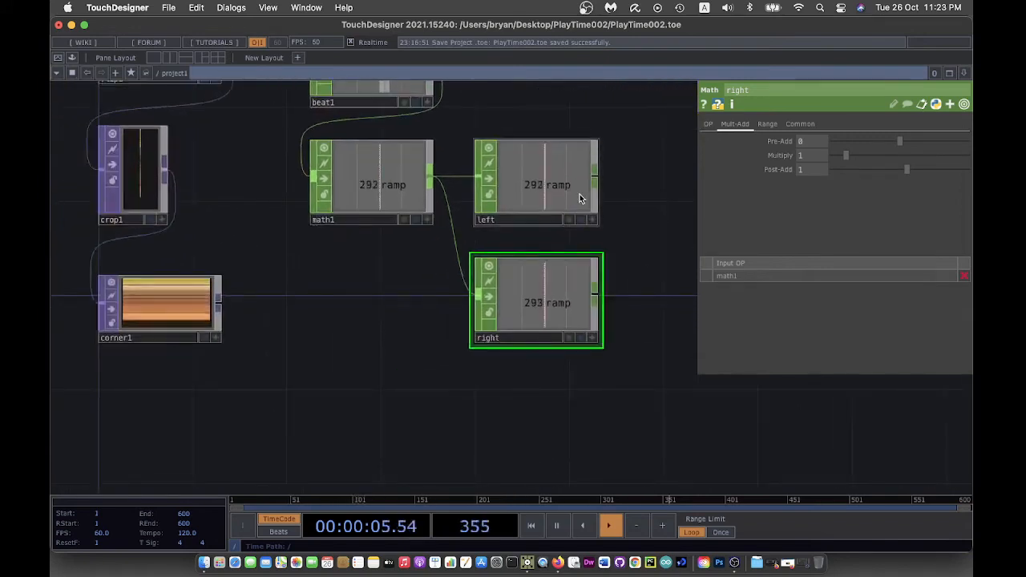
left_click(156, 304)
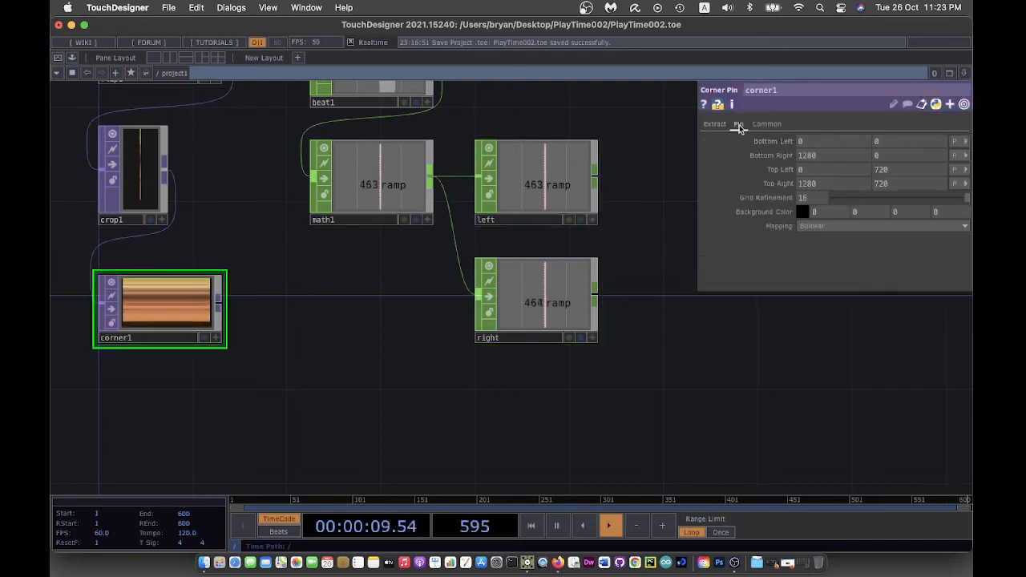
left_click(545, 187)
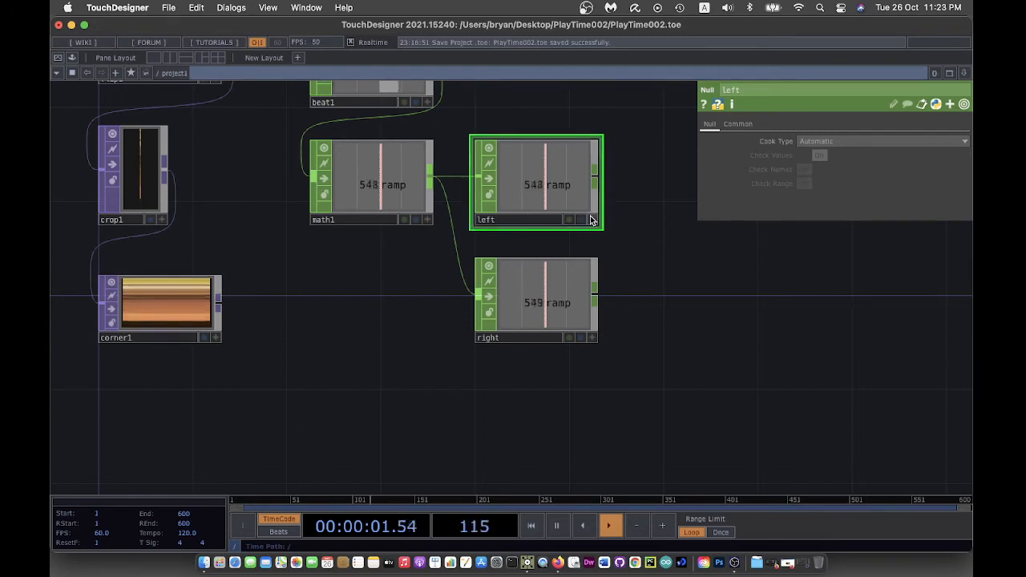
left_click(594, 221)
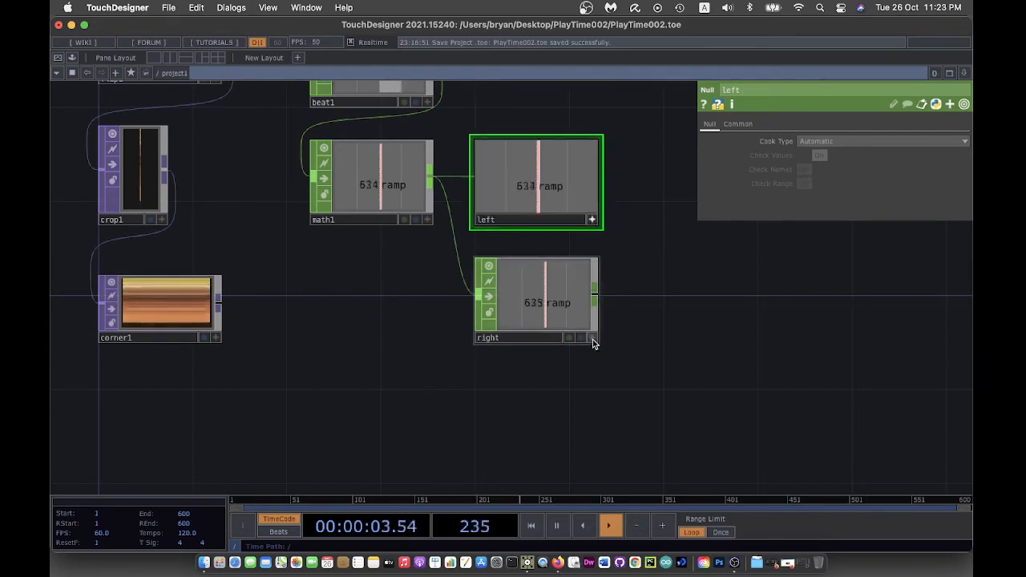
left_click(593, 338)
left_click(159, 308)
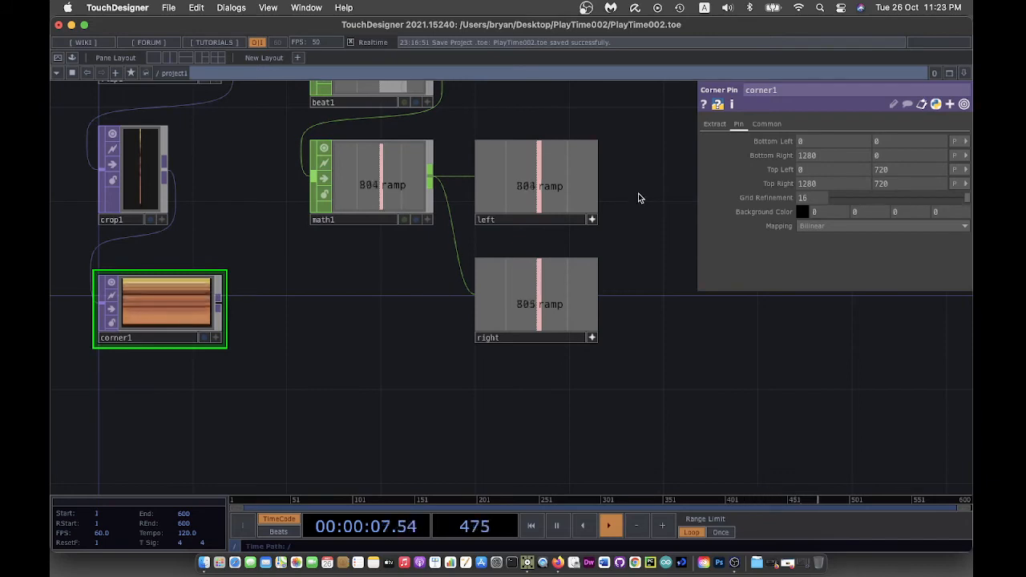
Step: Export the left CHOP's ramp channel to the horizontal Bottom Left and Top Left values of corner1
left_click_drag(537, 187, 815, 143)
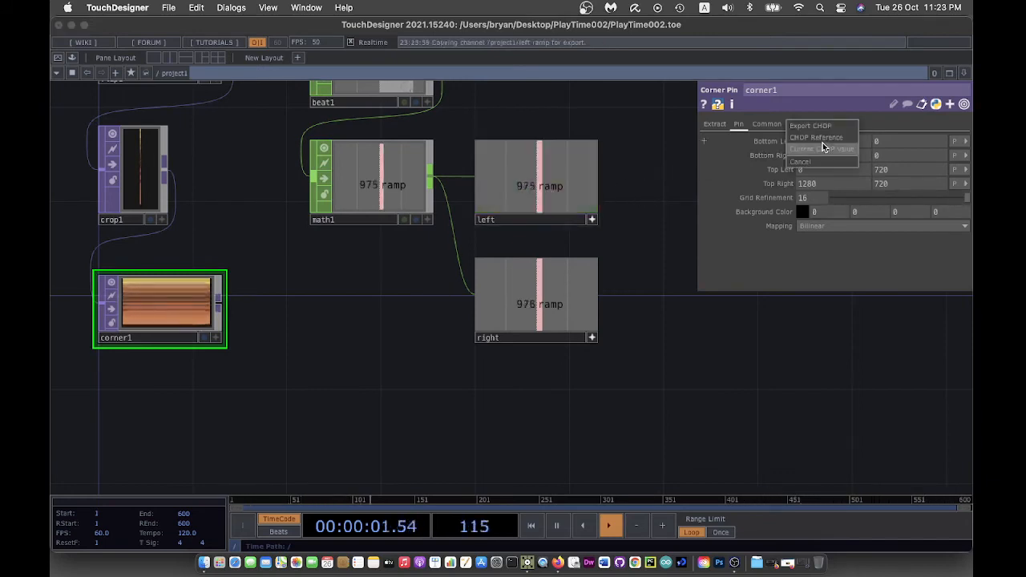
left_click(814, 126)
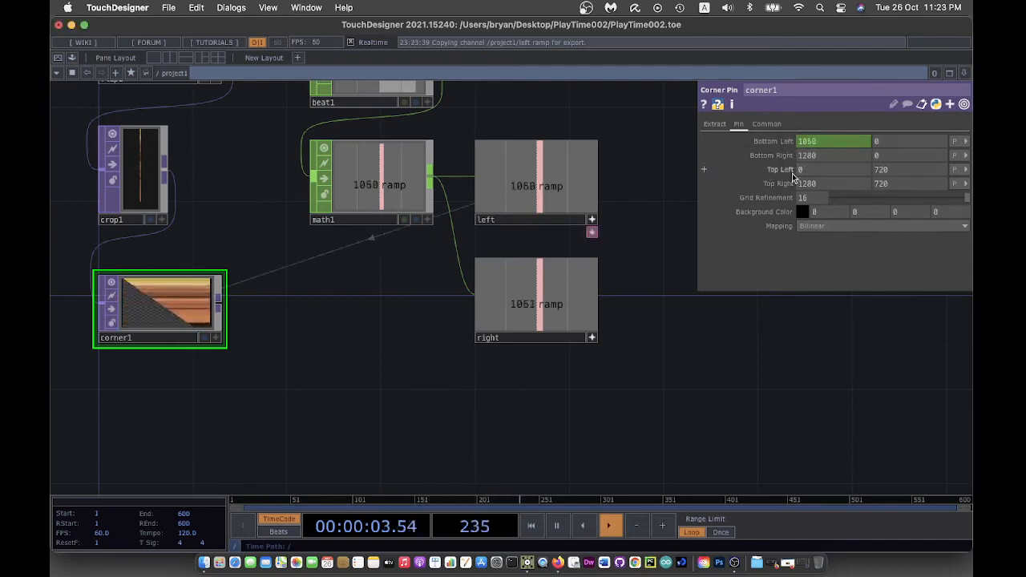
left_click_drag(543, 187, 812, 153)
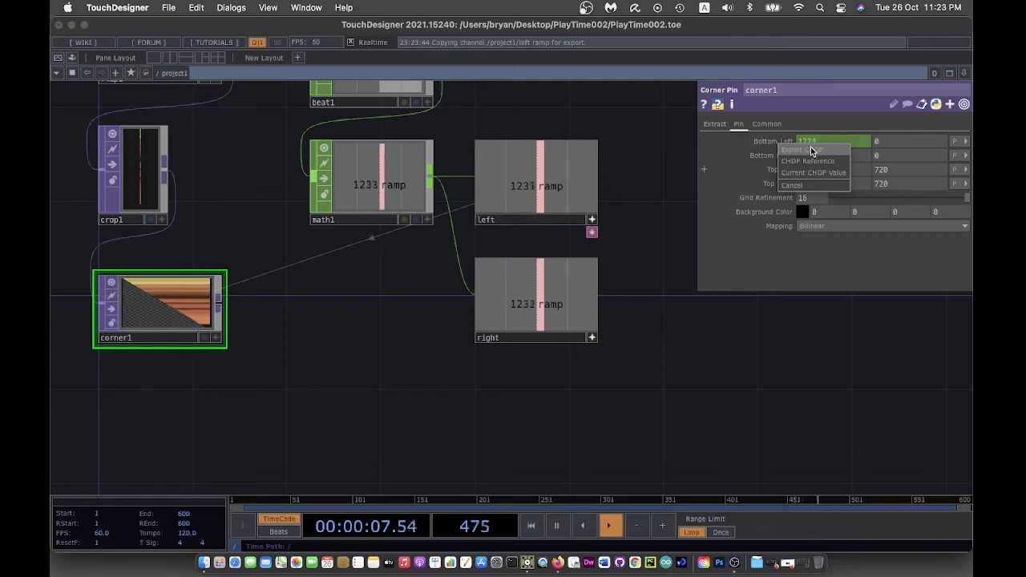
left_click(811, 149)
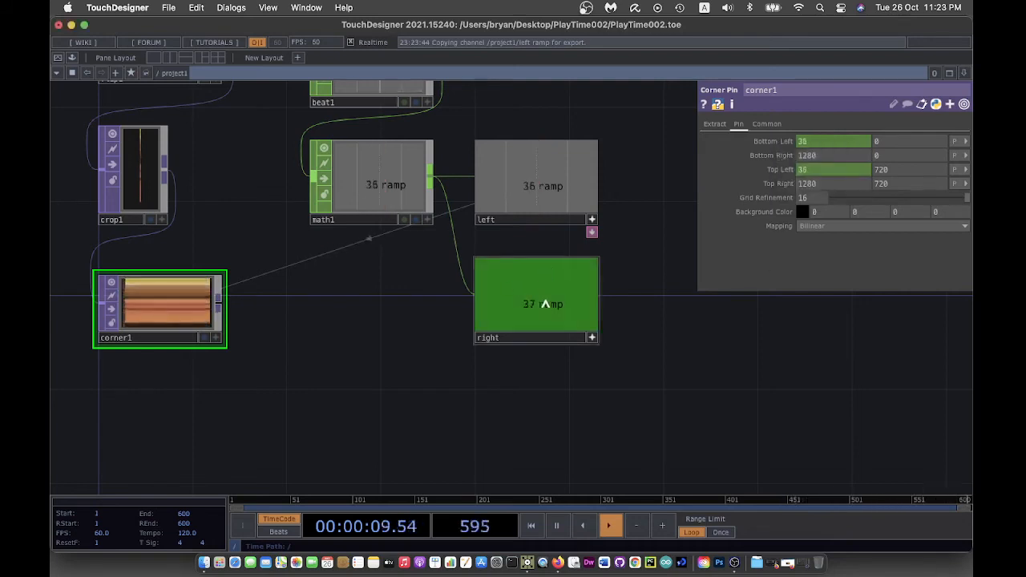
Step: Export the right CHOP's ramp channel to corner1's horizontal Bottom Right and Top Right values, and deactivate the right viewer
left_click_drag(545, 309, 811, 157)
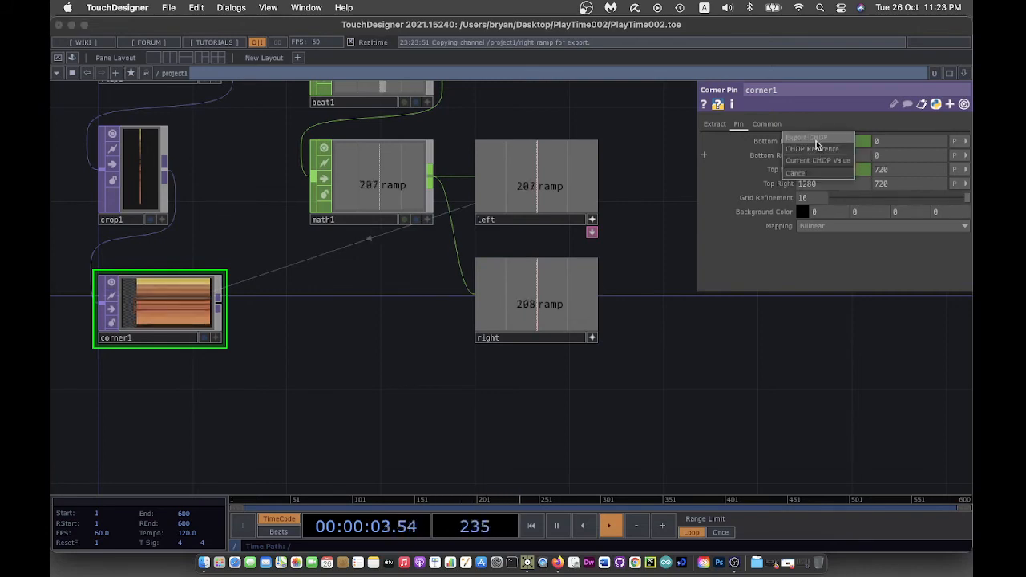
left_click(811, 152)
left_click_drag(552, 314, 680, 242)
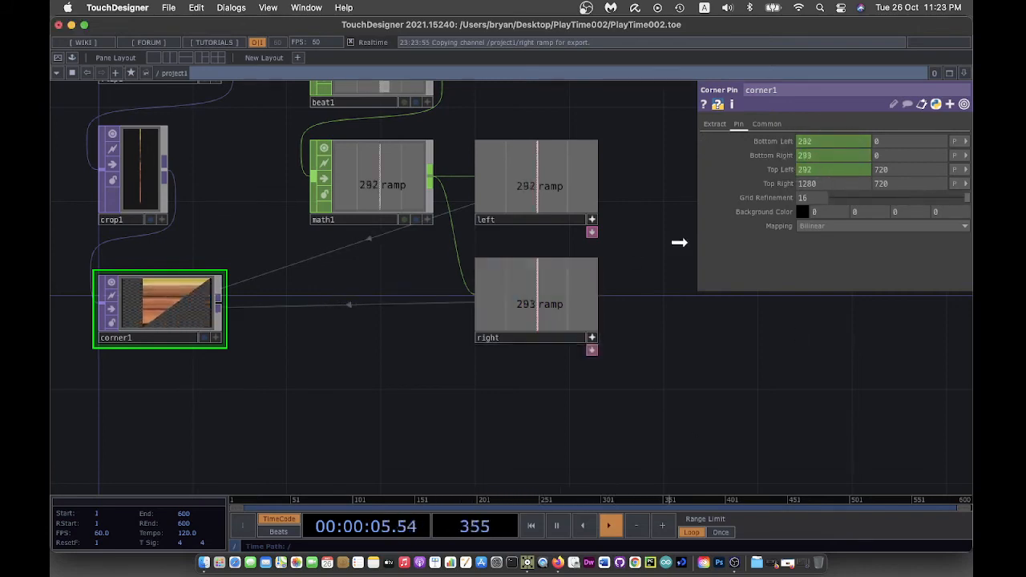
left_click_drag(814, 195, 825, 187)
left_click(820, 169)
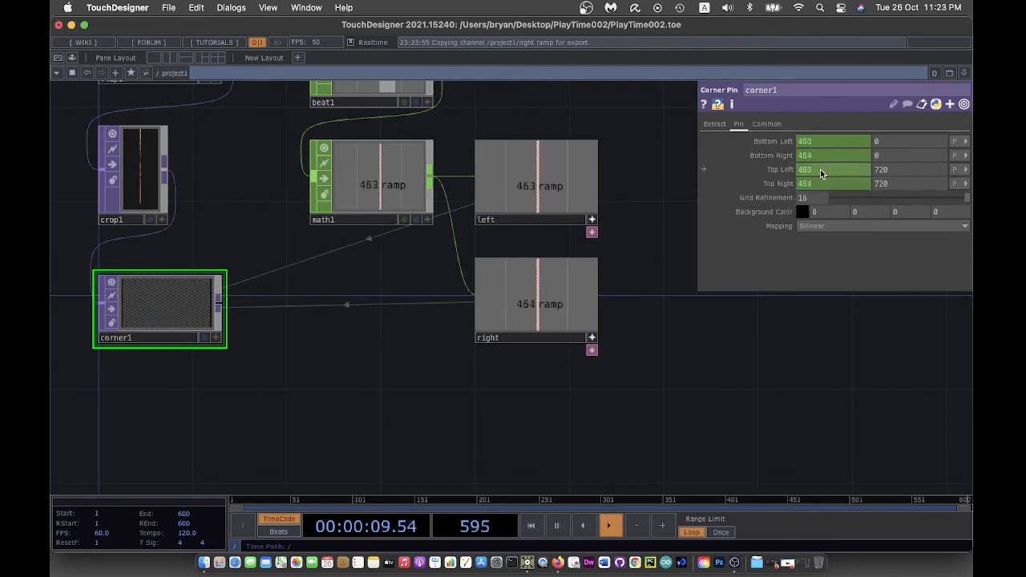
left_click(592, 339)
Step: Preview corner1's output as the network background, and switch the background display off again
left_click_drag(303, 428, 373, 412)
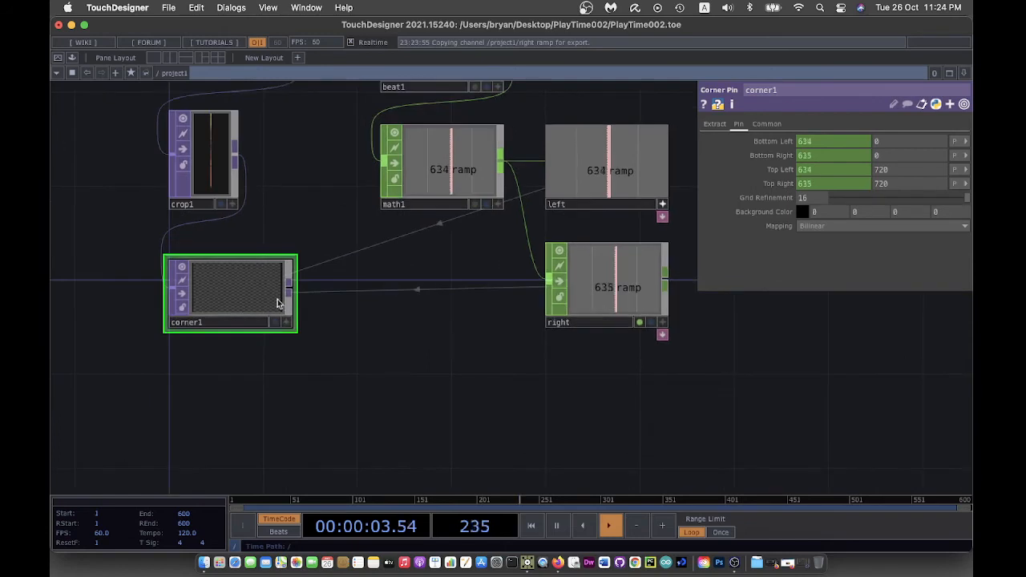
left_click(275, 324)
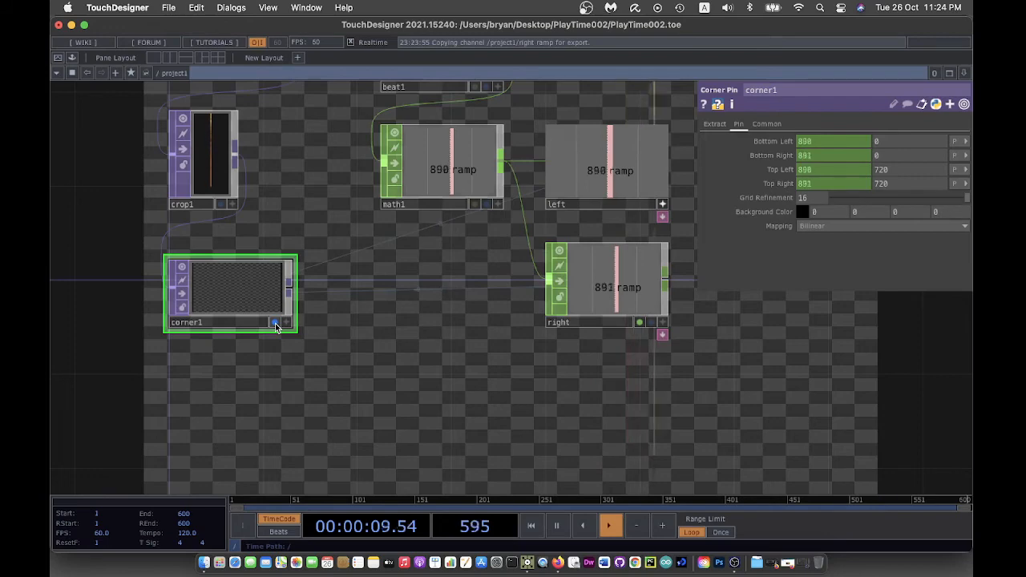
left_click(275, 324)
Step: Add a Null TOP to corner1's output and place it directly below corner1
left_click_drag(374, 380, 391, 349)
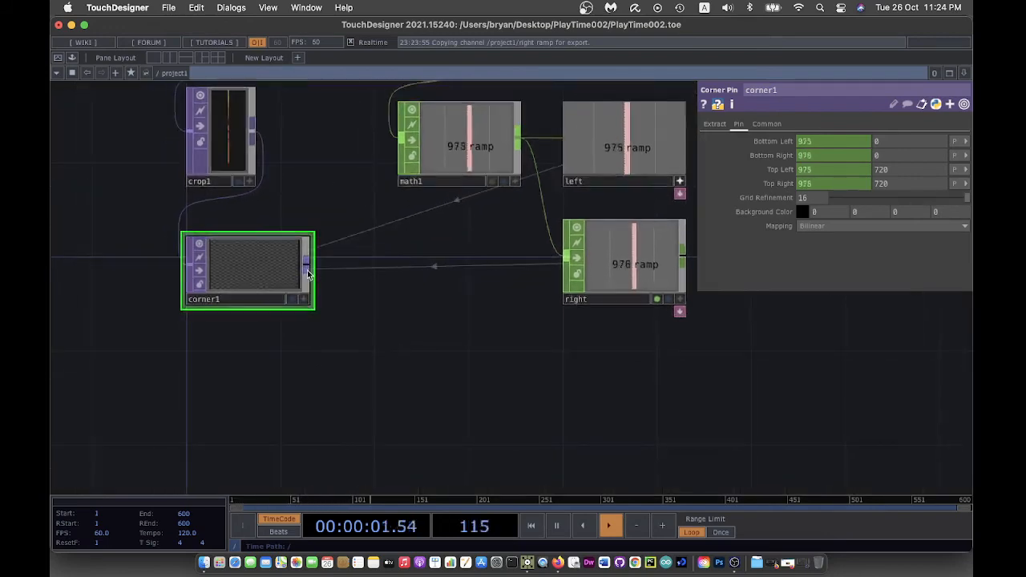
right_click(309, 271)
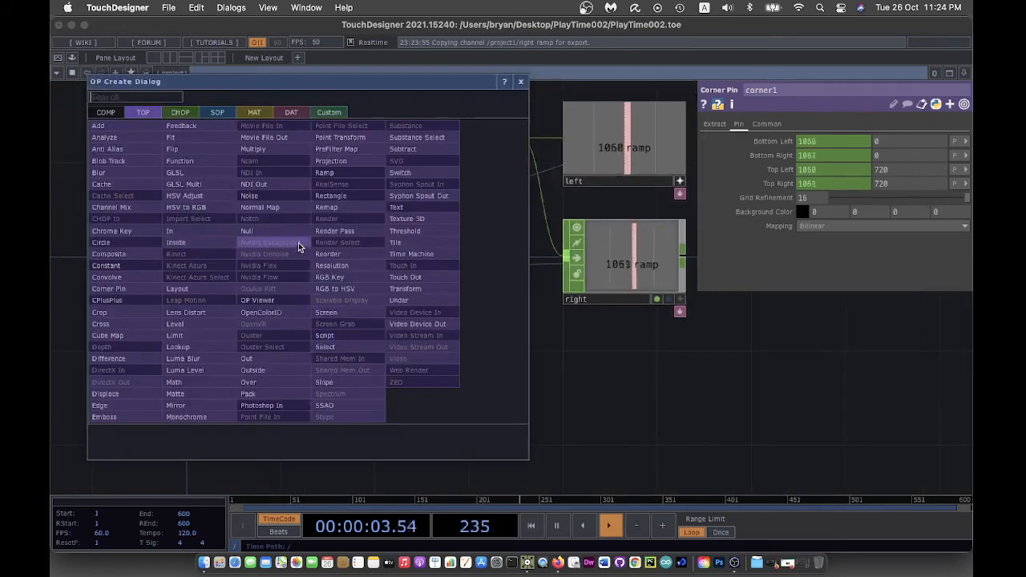
left_click(250, 230)
left_click(250, 391)
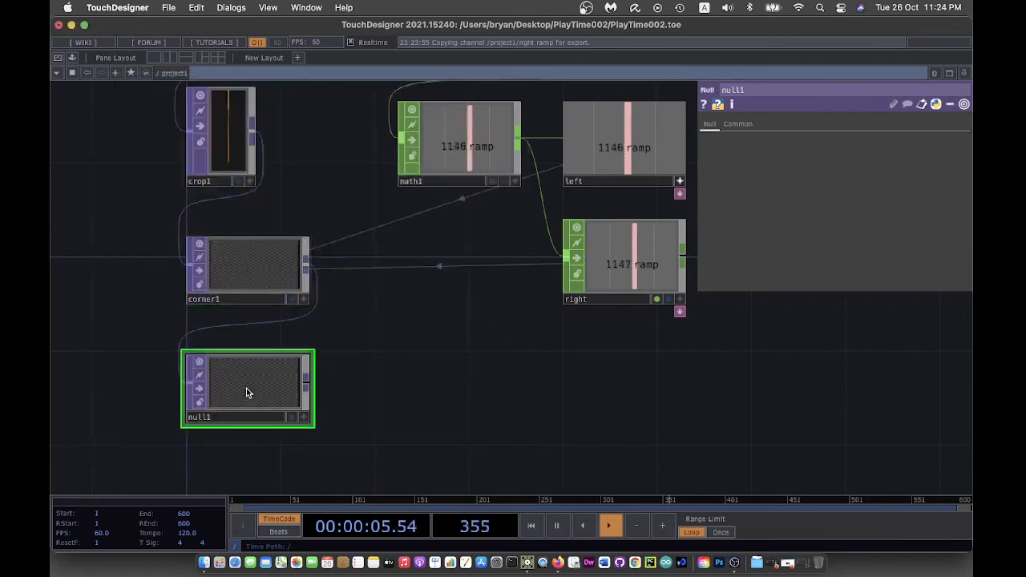
Step: Hide the parameter window and deactivate the viewer of the left CHOP
left_click_drag(412, 408, 420, 388)
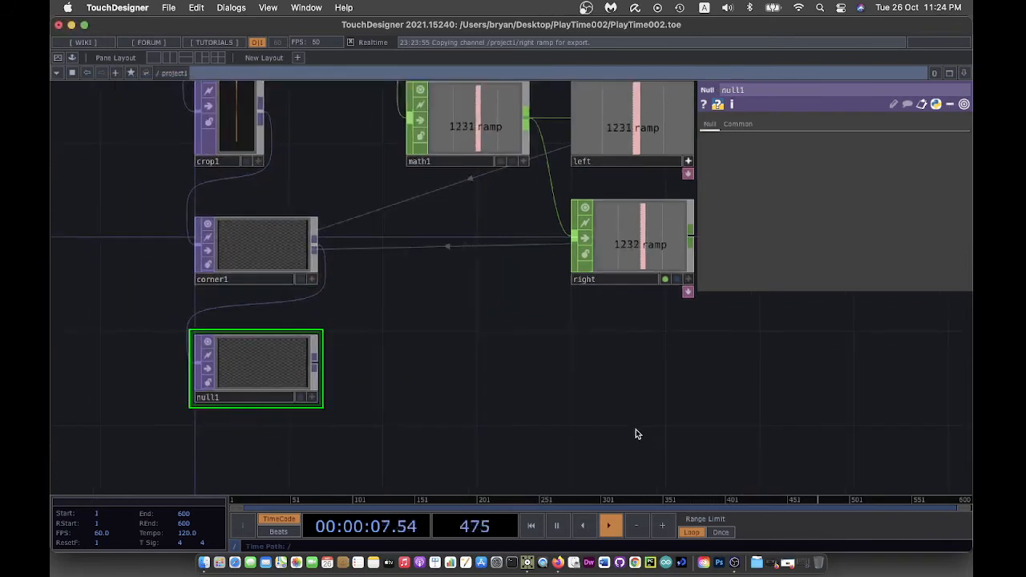
key("p")
left_click_drag(759, 405, 728, 414)
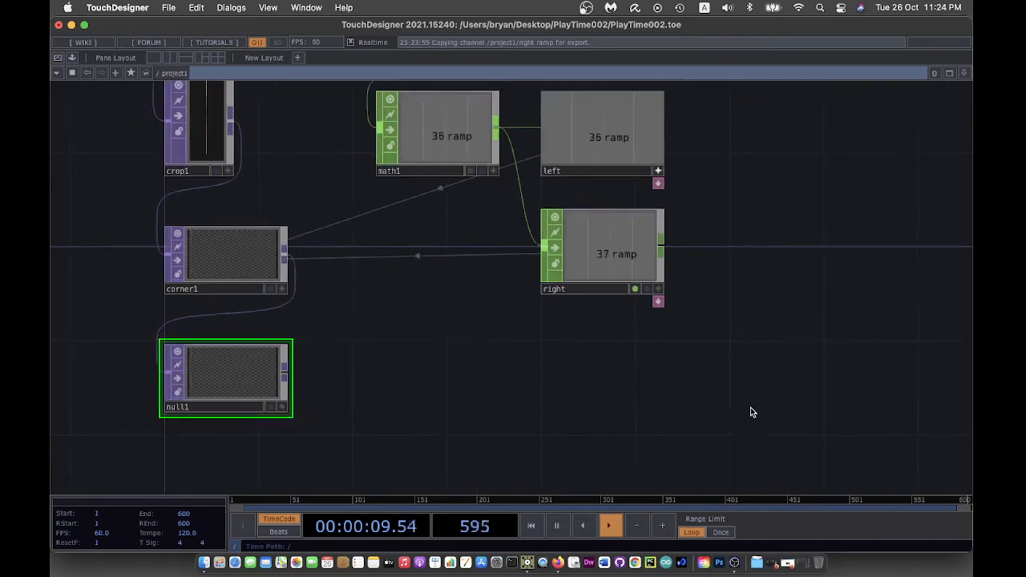
left_click(659, 170)
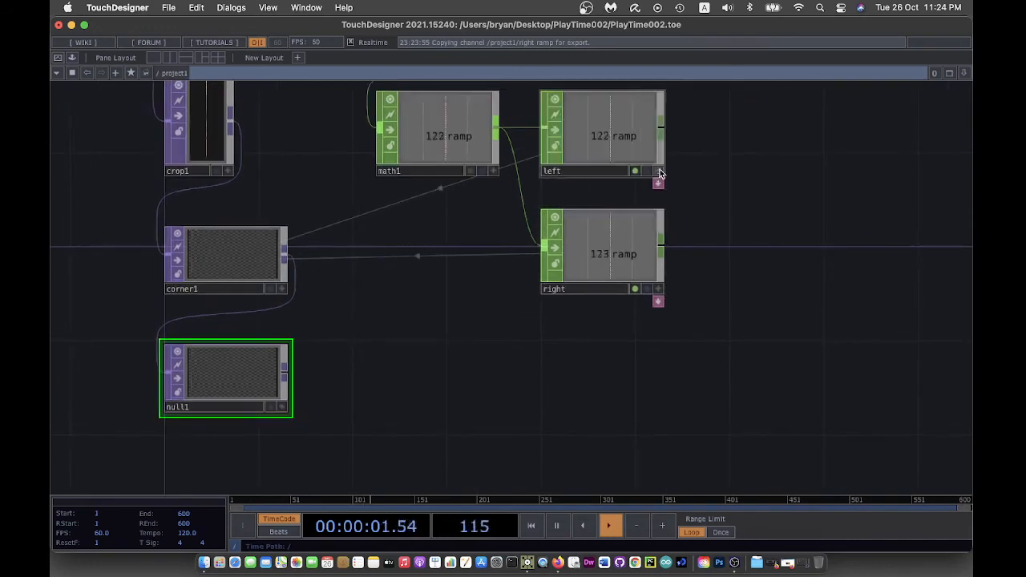
left_click(659, 289)
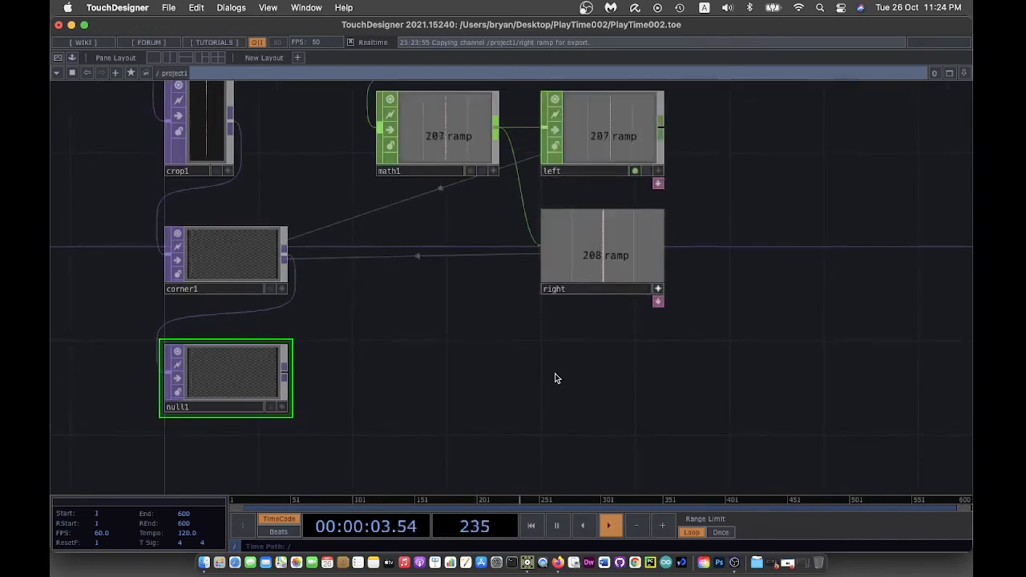
left_click(658, 290)
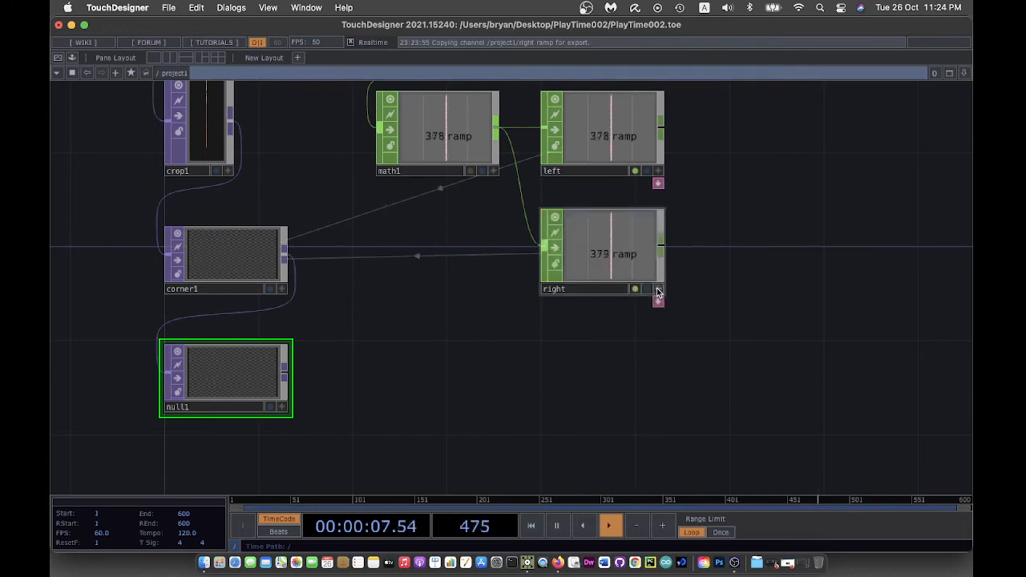
Step: Add the feedback component from the palette's ImageFilters category to the network and close the palette
scroll(477, 350, "up", 1)
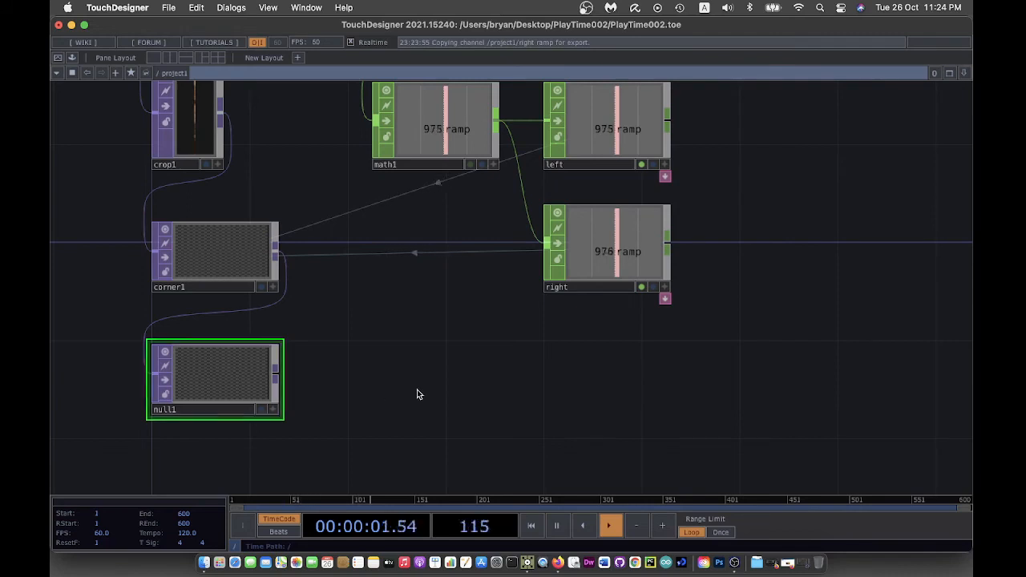
middle_click_drag(437, 428, 426, 370)
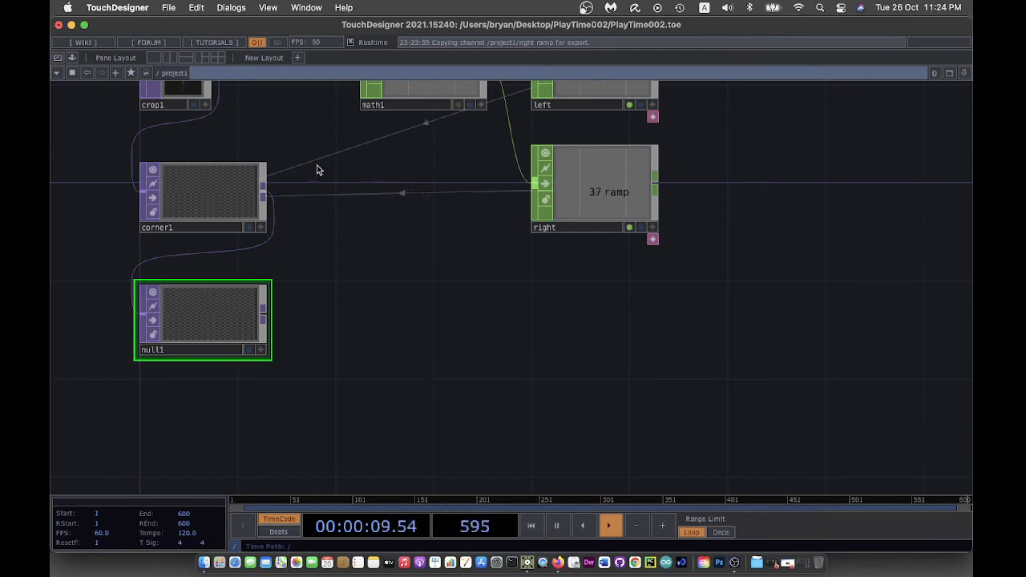
left_click(232, 8)
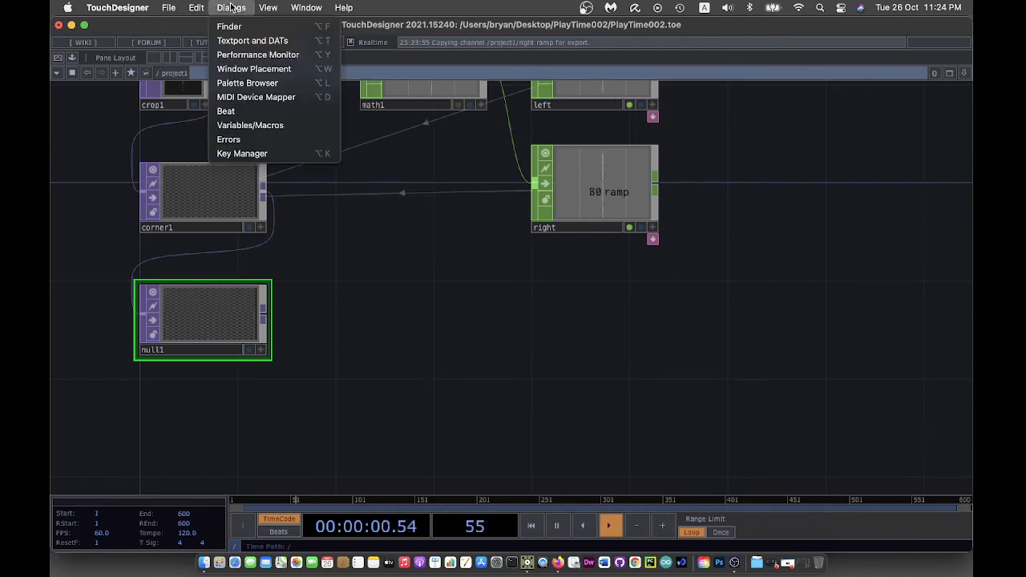
left_click(262, 83)
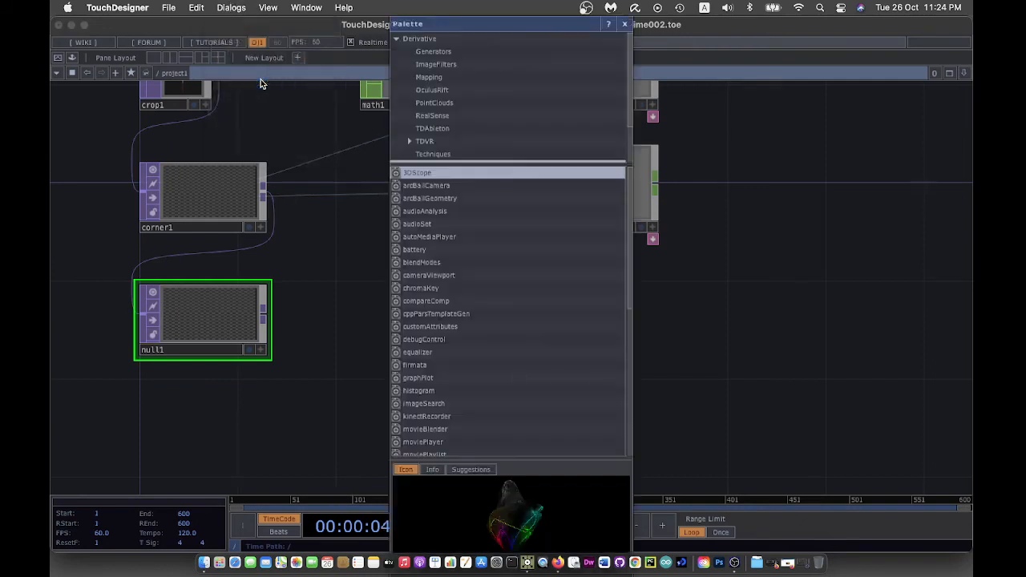
left_click(516, 64)
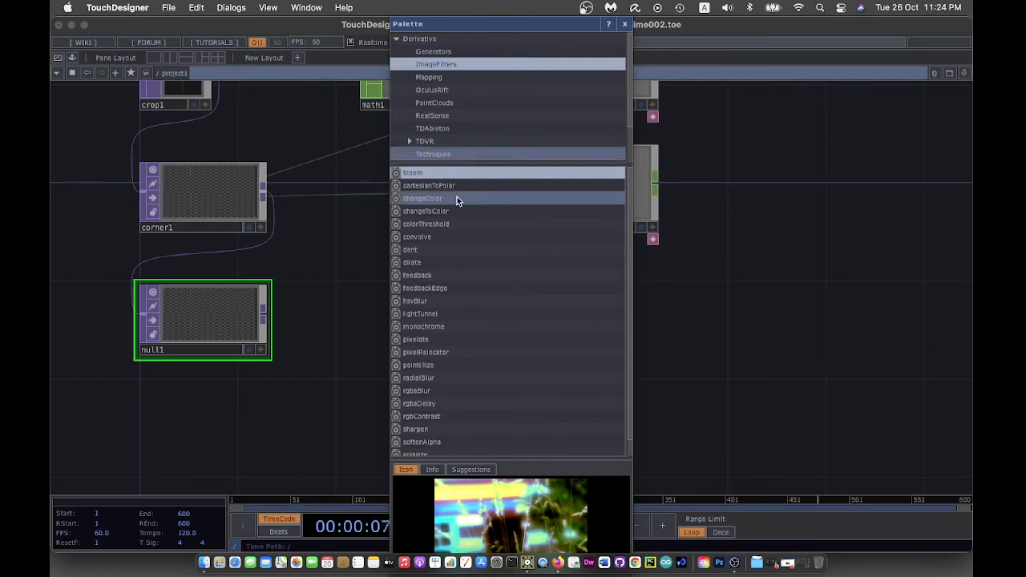
left_click(414, 275)
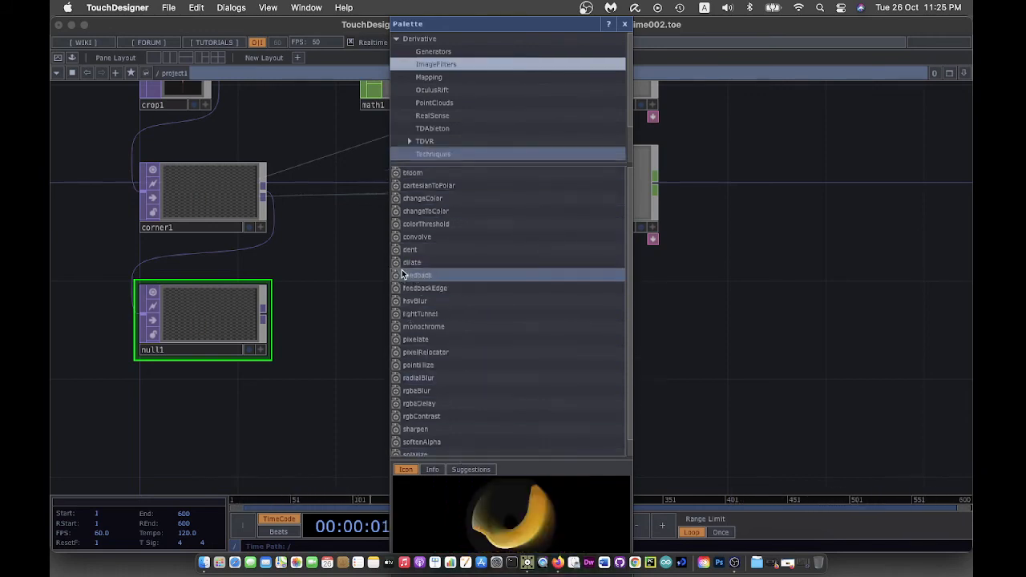
left_click_drag(395, 277, 726, 323)
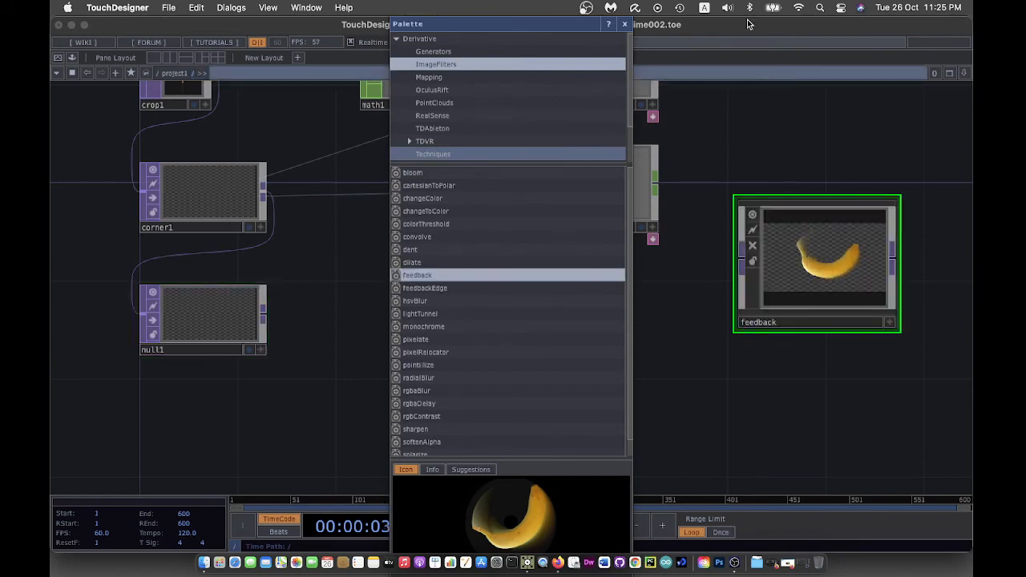
left_click(627, 27)
Step: Place feedback beside null1, connect null1 to it and its output to out1, and position out1 beside feedback
left_click_drag(815, 277, 461, 354)
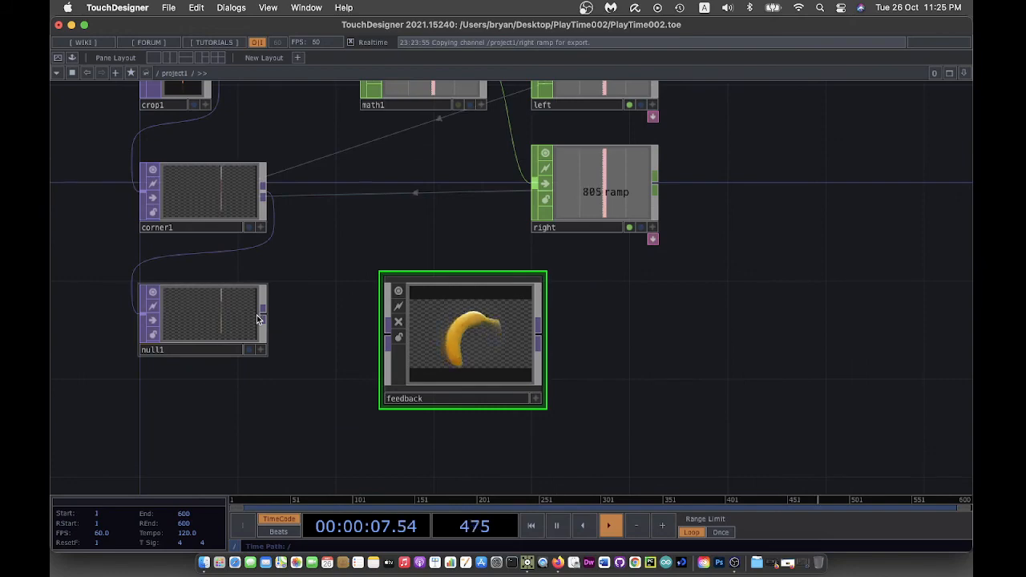
left_click_drag(263, 313, 388, 331)
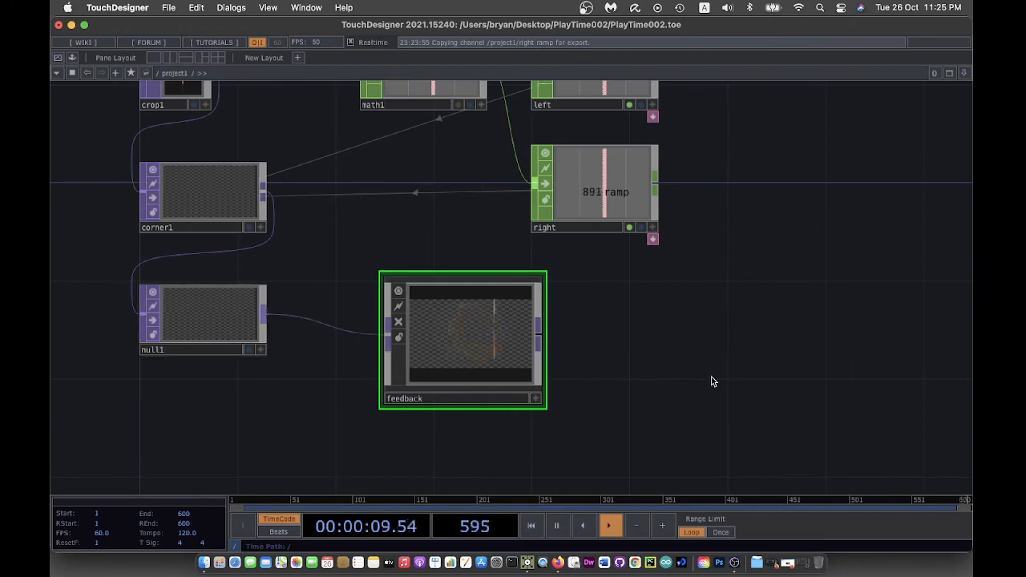
left_click_drag(816, 229, 604, 296)
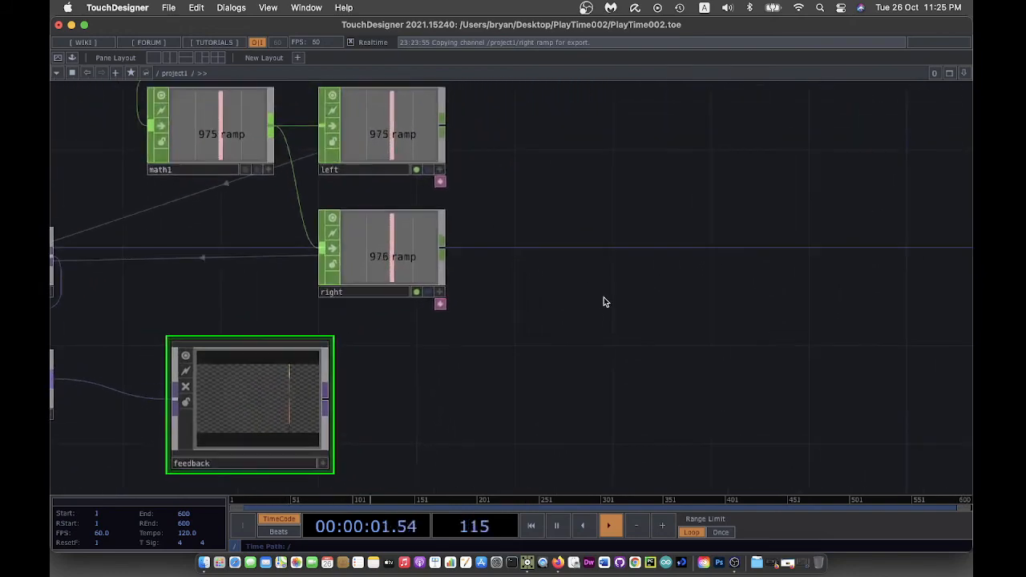
scroll(603, 297, "down", 3)
left_click_drag(596, 120, 594, 384)
left_click_drag(408, 371, 598, 355)
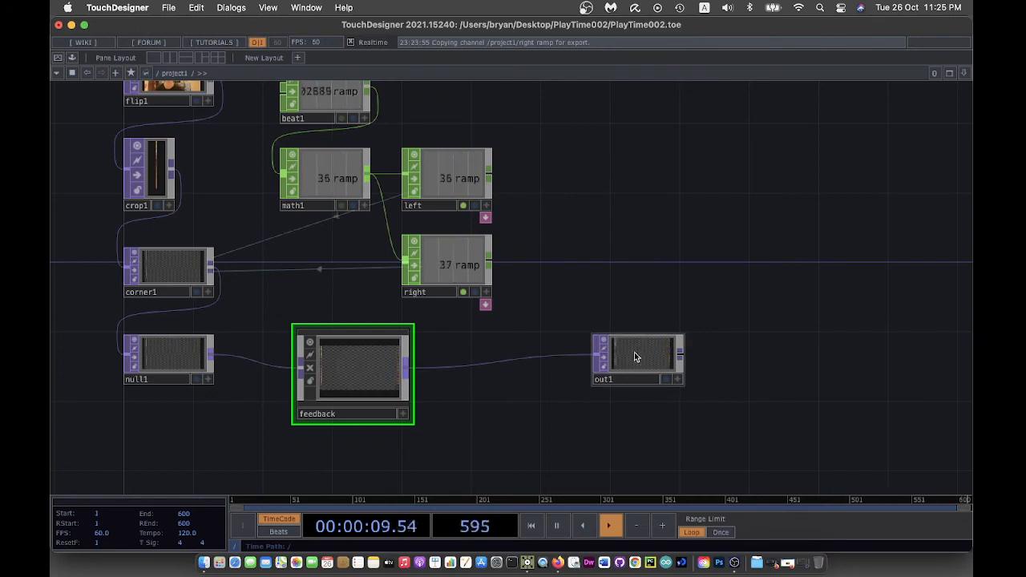
left_click_drag(634, 353, 561, 360)
Step: Display out1 as the network background and show the feedback component's parameters
left_click(596, 379)
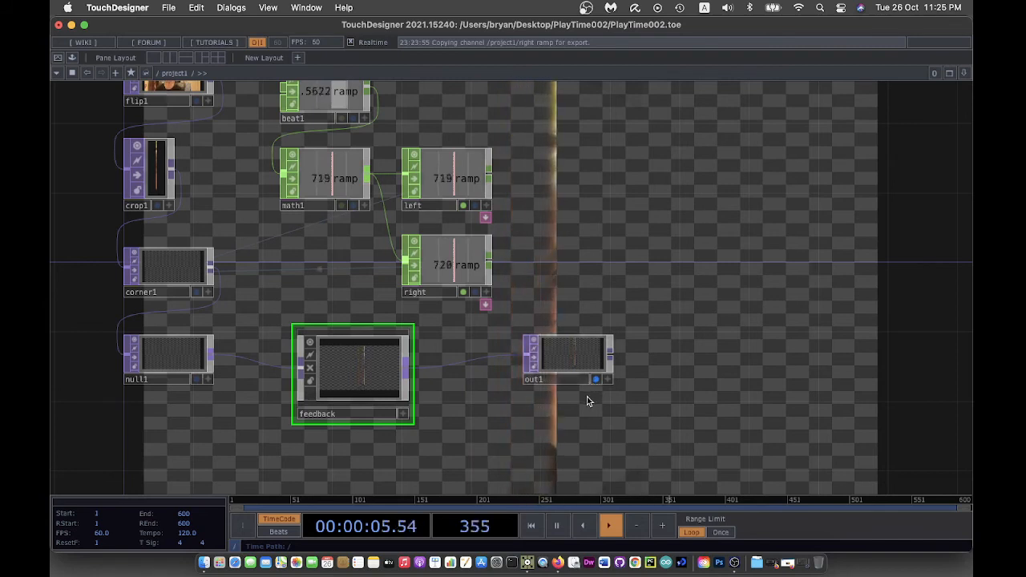
key("p")
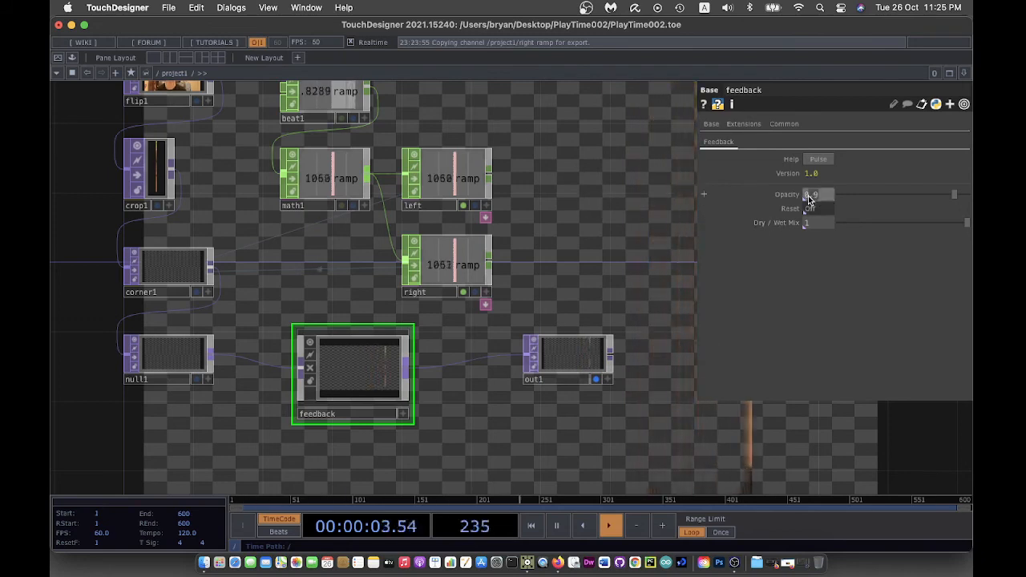
Step: Set the feedback component's opacity to 1 and stop displaying out1 as the network background
type("1")
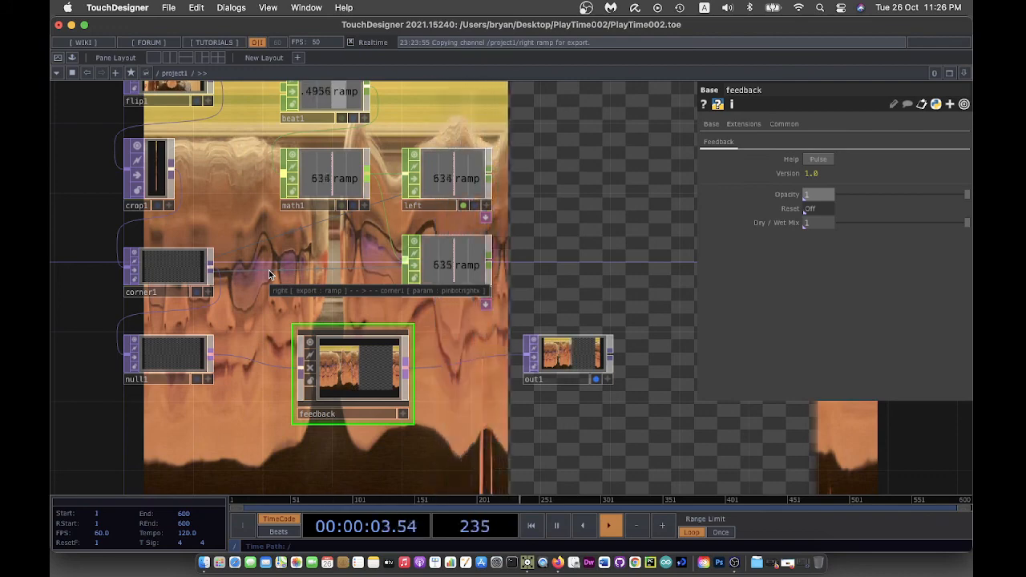
left_click(594, 380)
left_click_drag(543, 120, 663, 173)
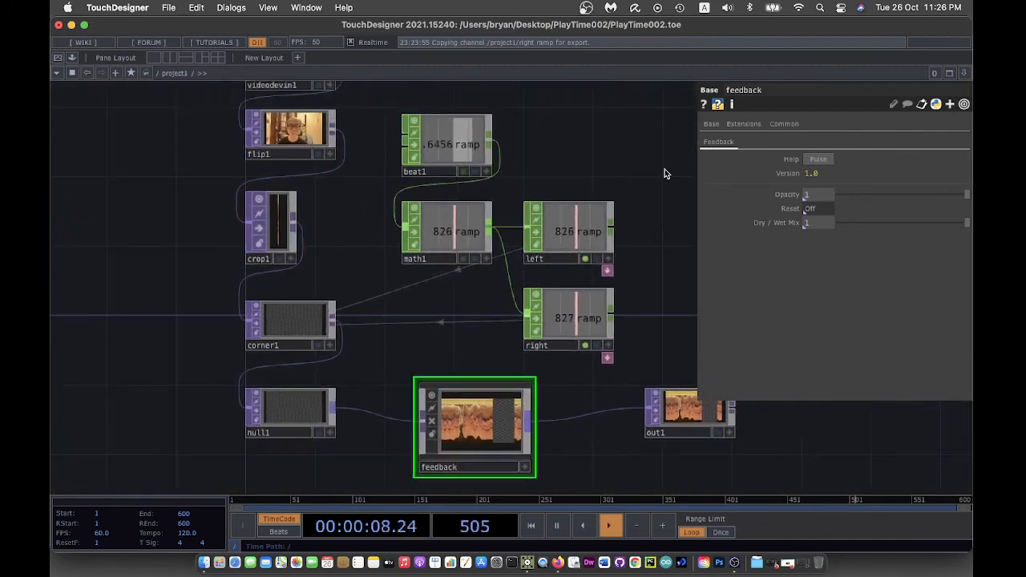
Step: At the project's root level, set the perform window's opening size to Fill and turn its borders off
left_click(160, 74)
left_click(160, 88)
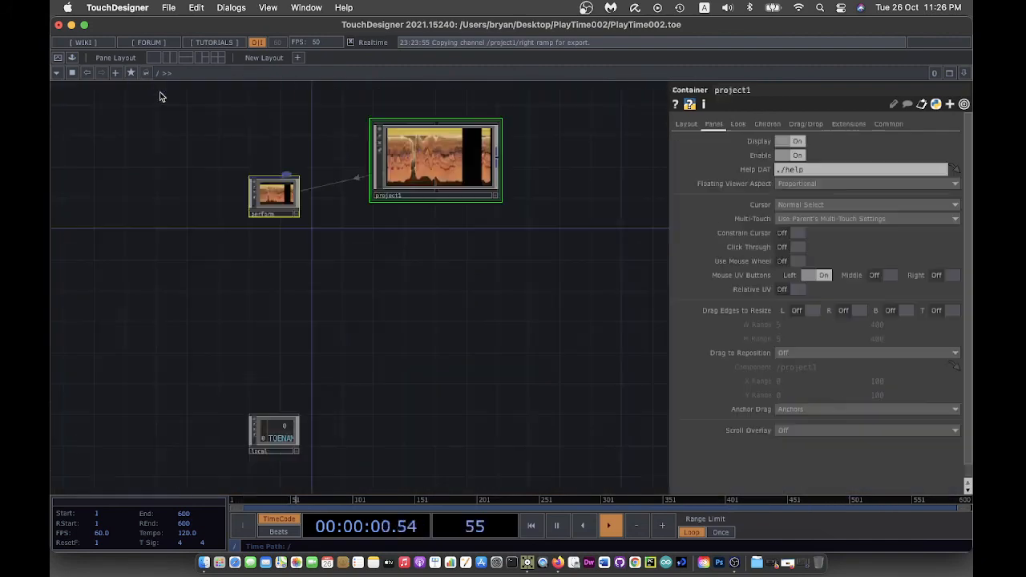
left_click(282, 198)
left_click(823, 301)
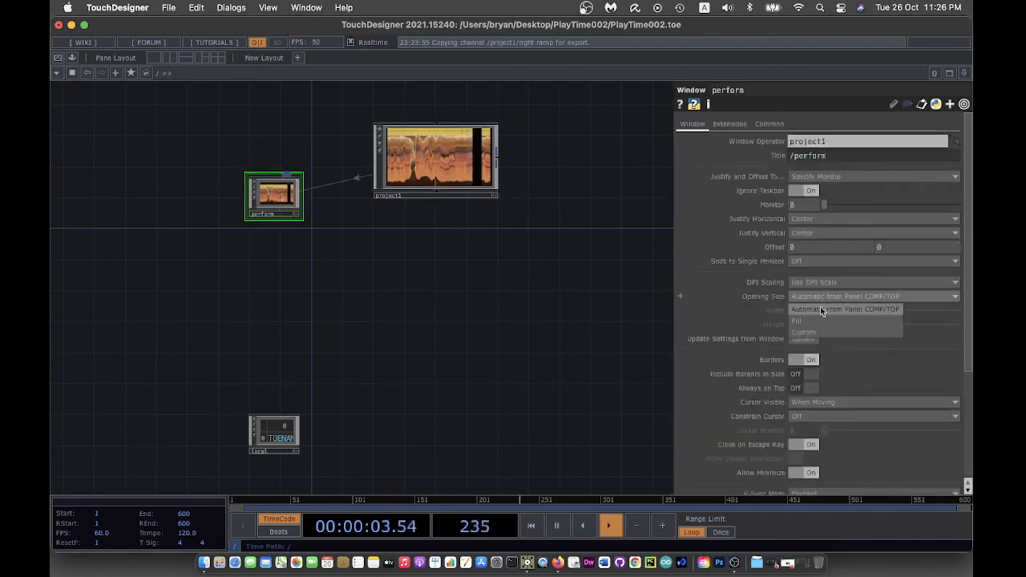
left_click(813, 323)
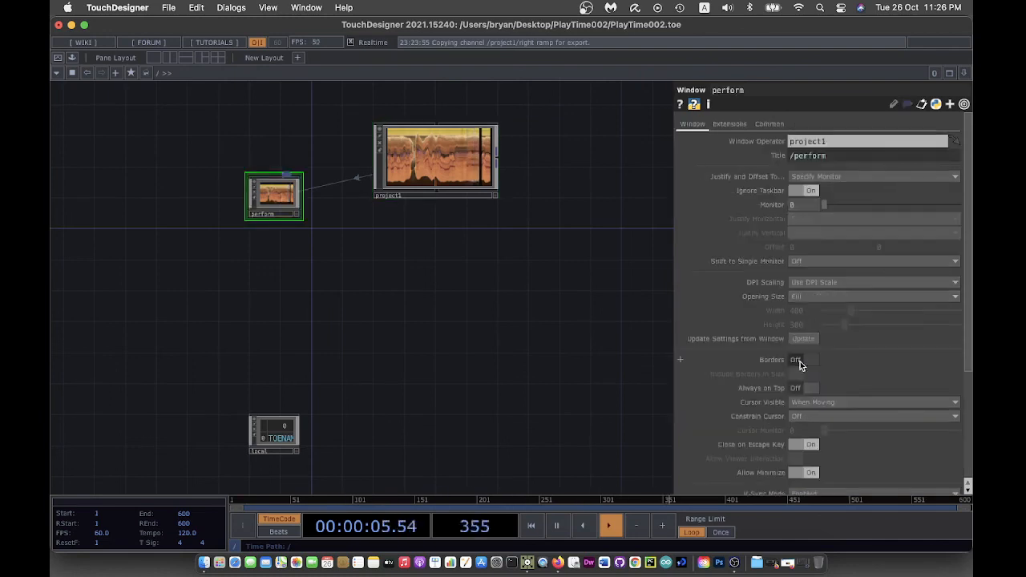
Step: Return to the network inside project1 and save the project
double_click(457, 159)
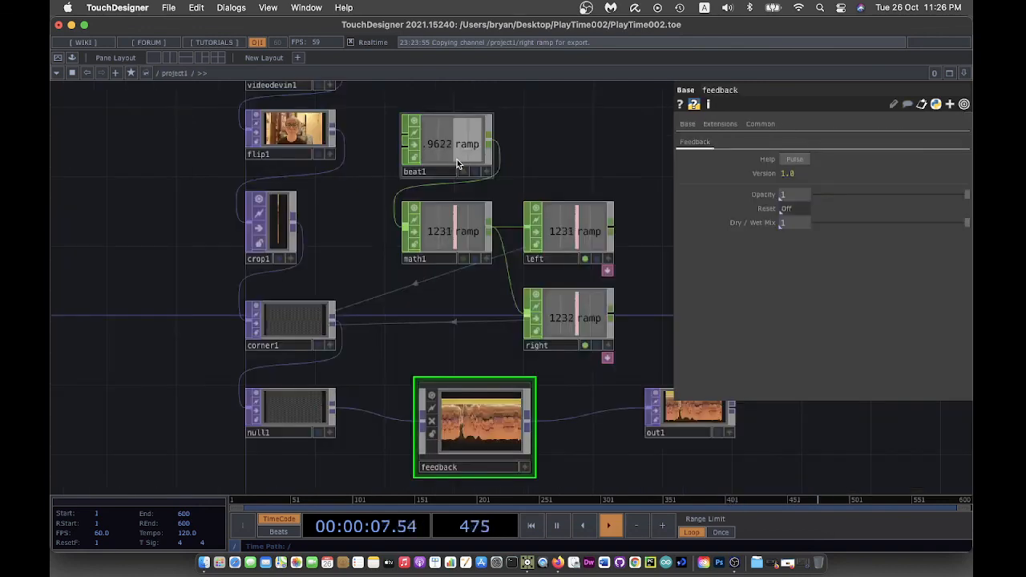
left_click(169, 8)
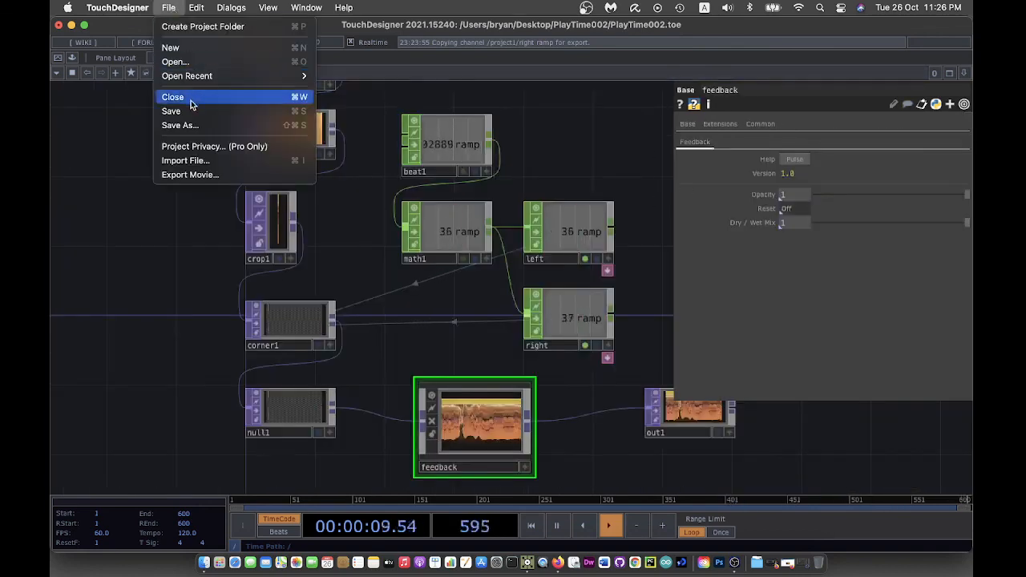
left_click(172, 111)
Step: Hide the parameter window and run the finished project in perform mode
key("p")
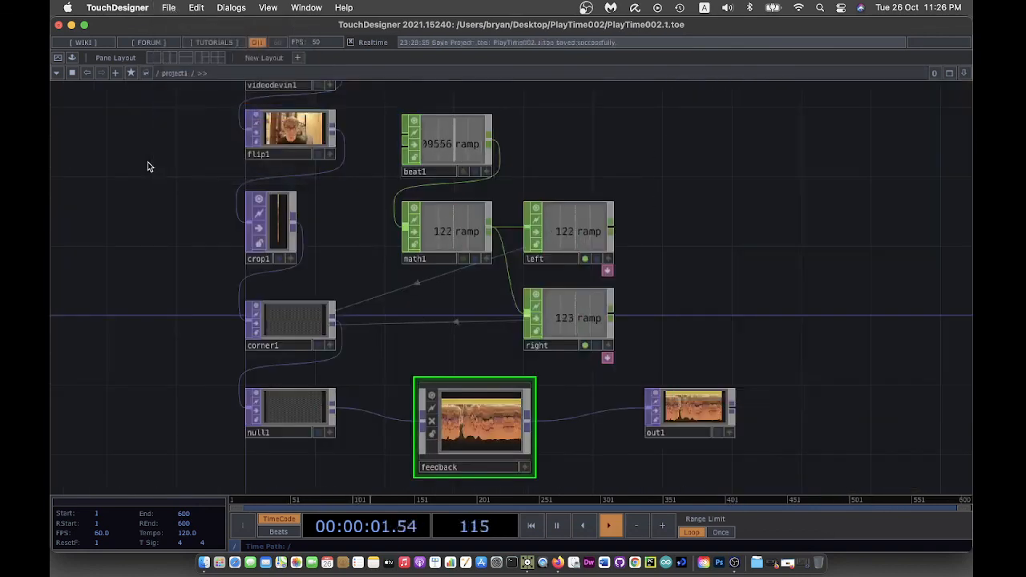
key("p")
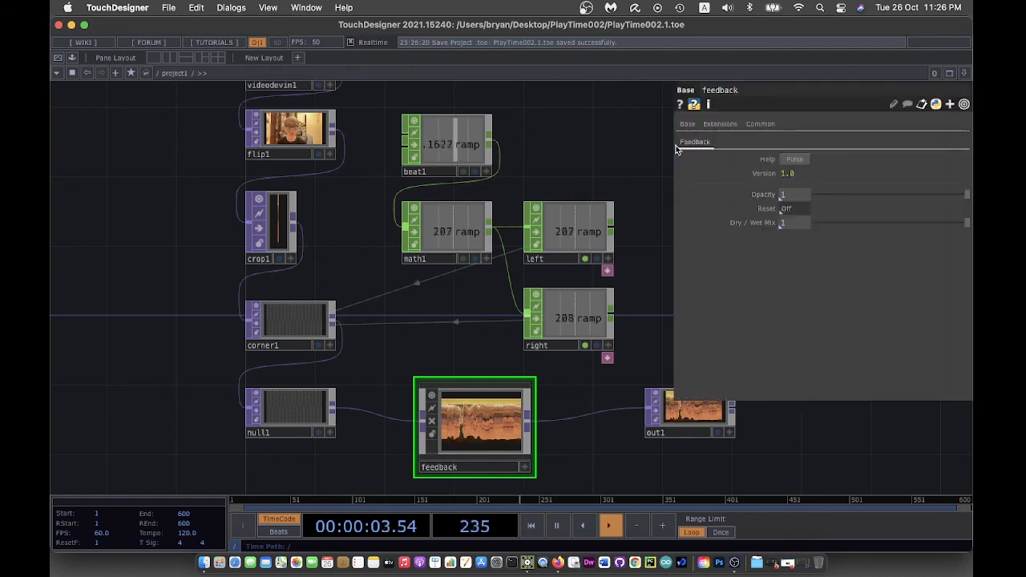
key("p")
key("h")
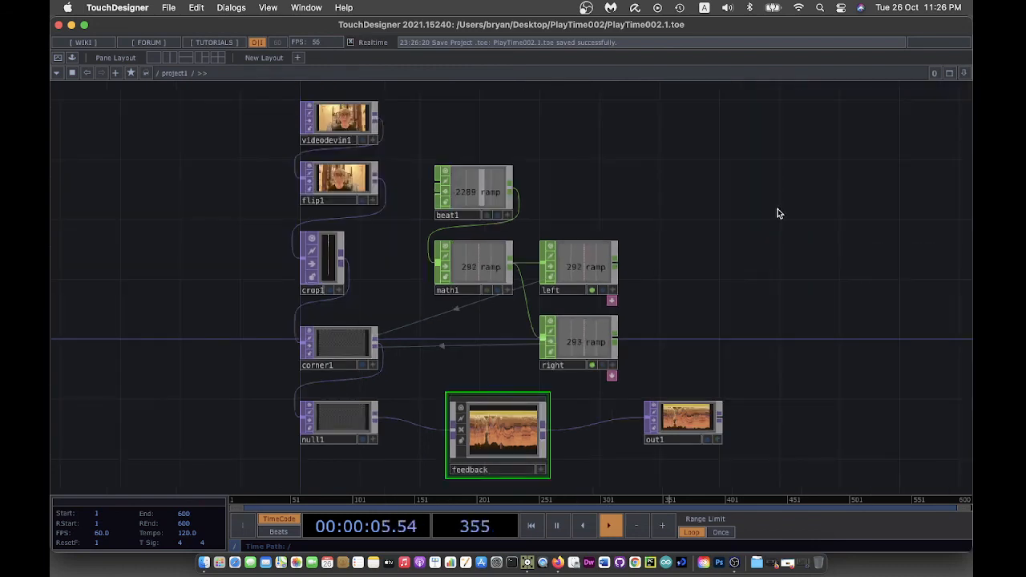
left_click(57, 61)
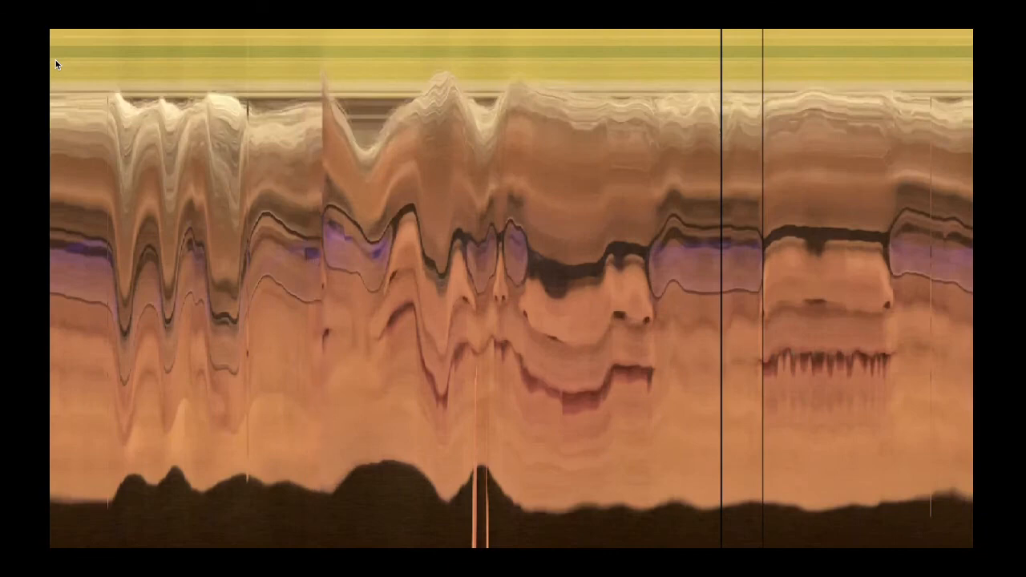